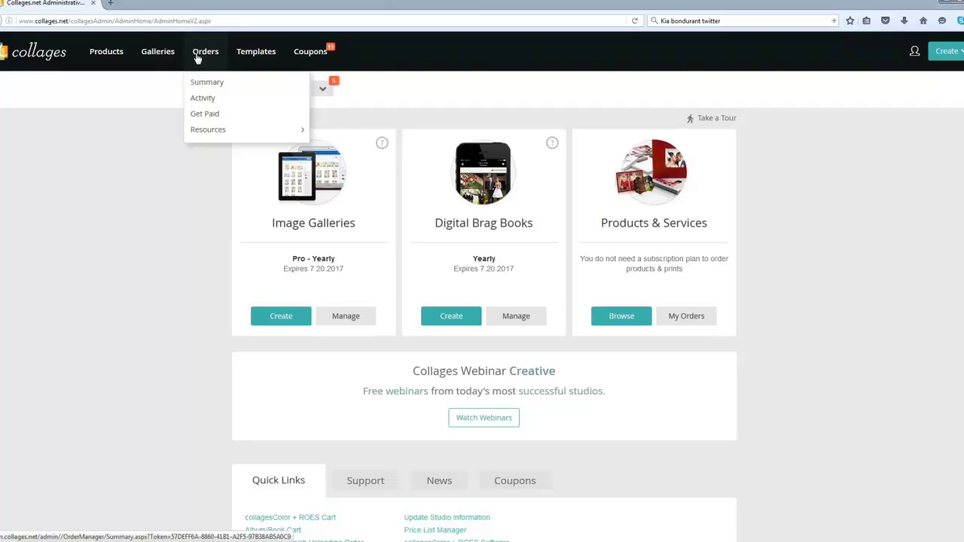
mouse_move(158, 59)
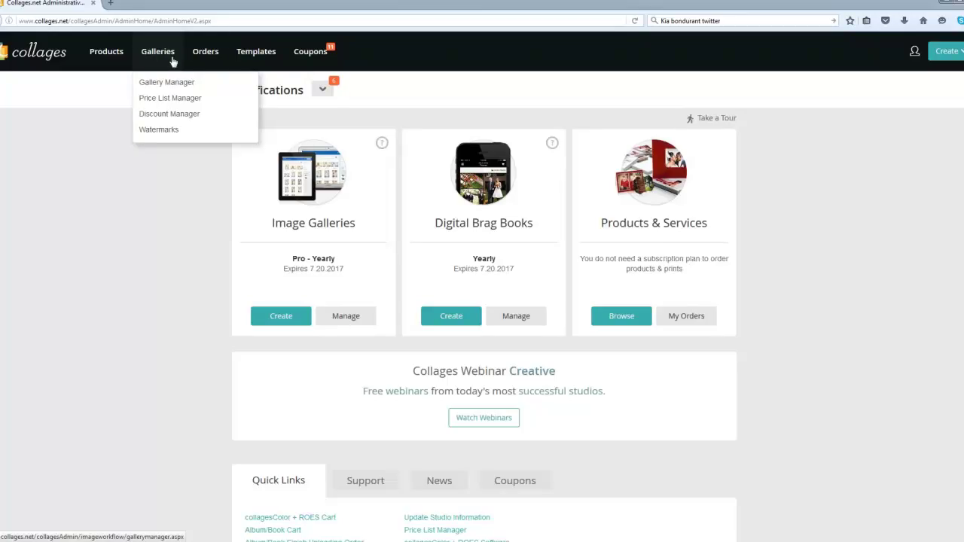
click(916, 57)
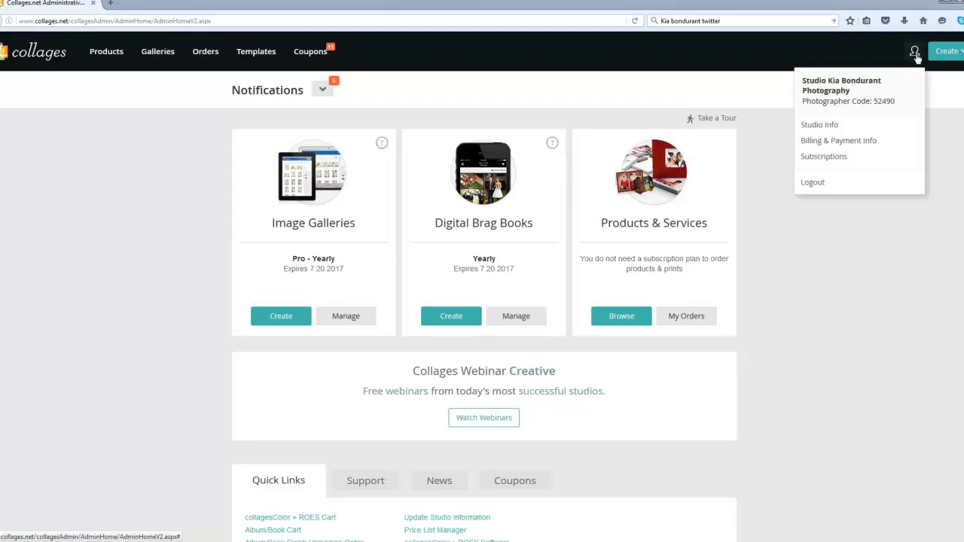
click(915, 52)
mouse_move(204, 58)
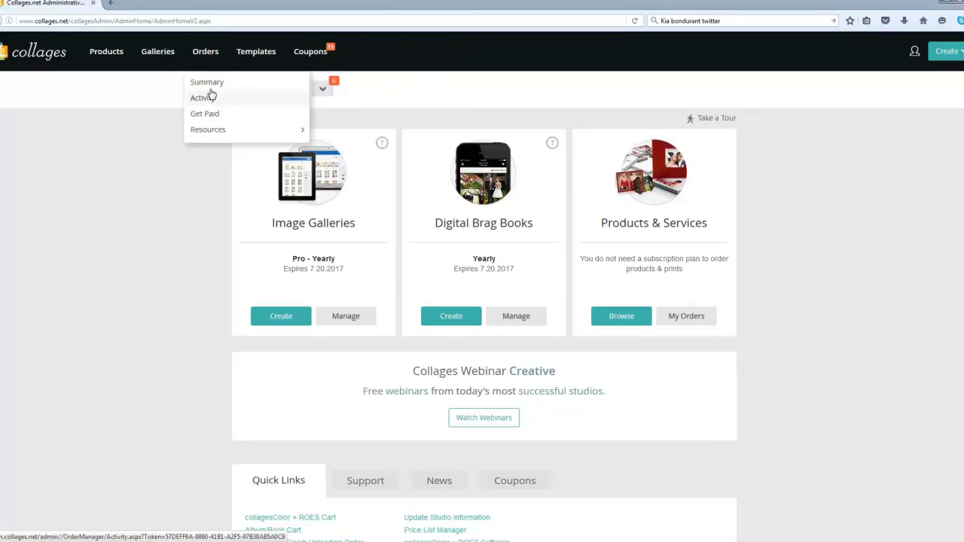
mouse_move(208, 128)
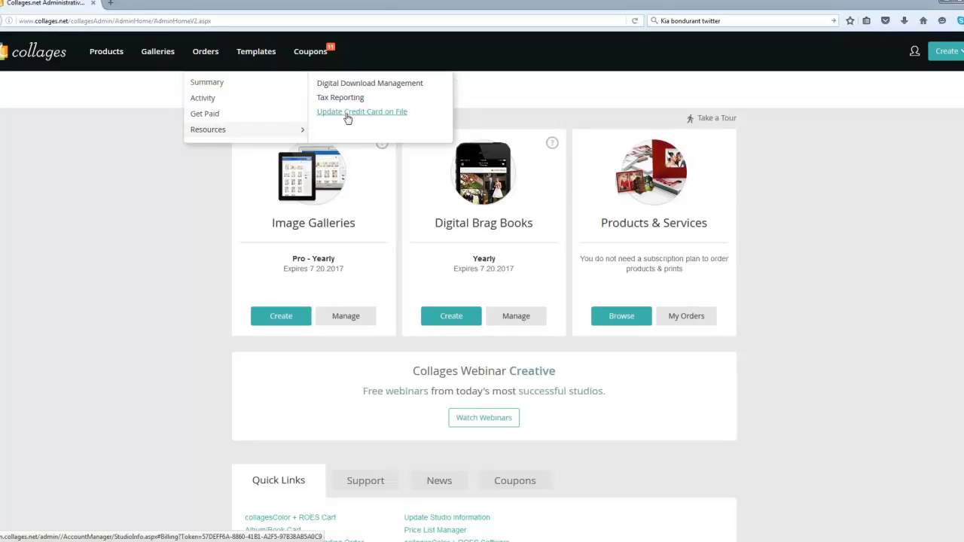
Step: Go from the Orders summary to the Activity list of all orders
click(206, 52)
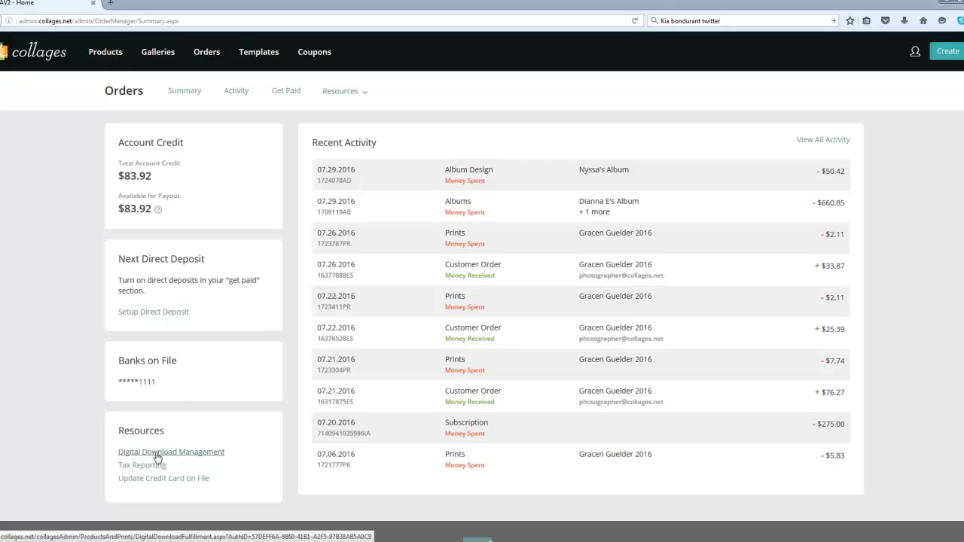
mouse_move(215, 59)
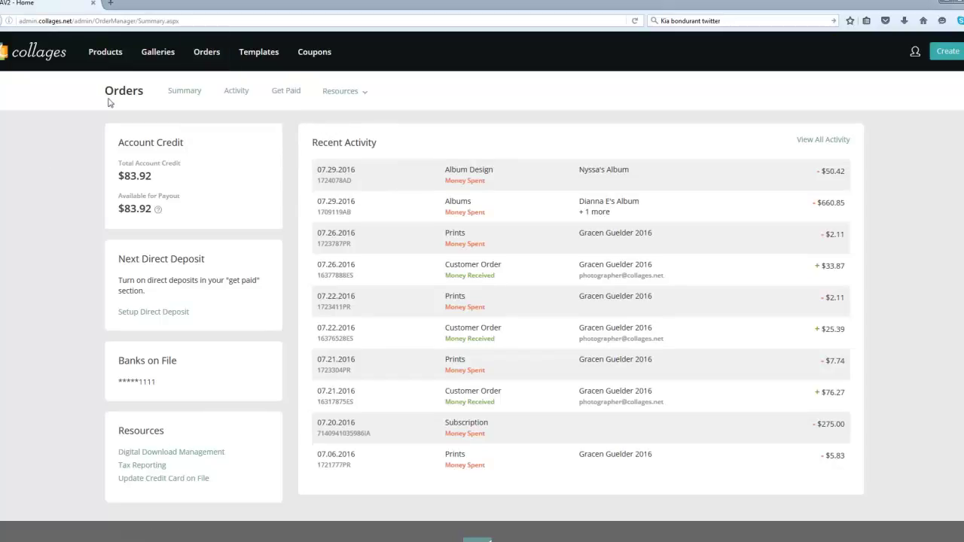
click(237, 93)
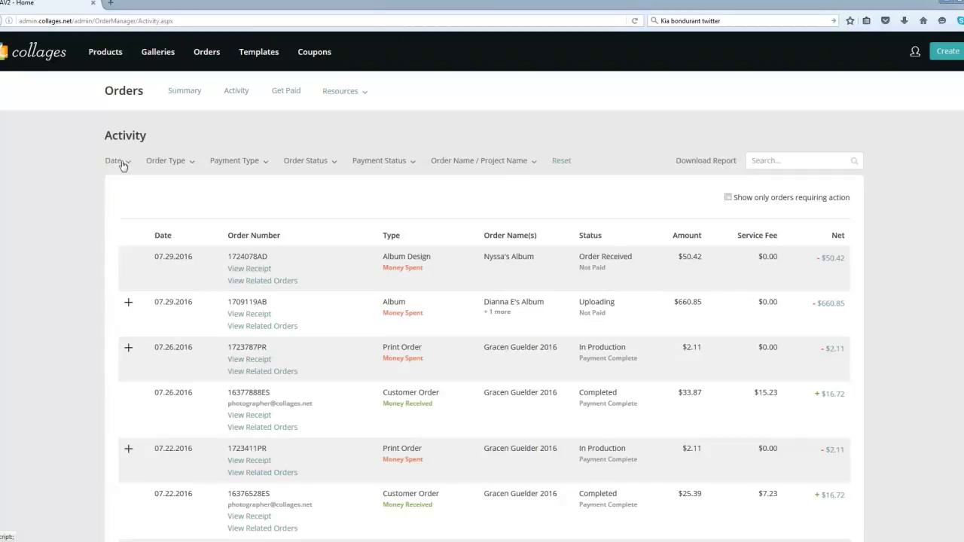
Step: Check the Order Type, Payment Type, Order Status and Payment Status filters, then open the Order Name / Project Name picker
click(168, 162)
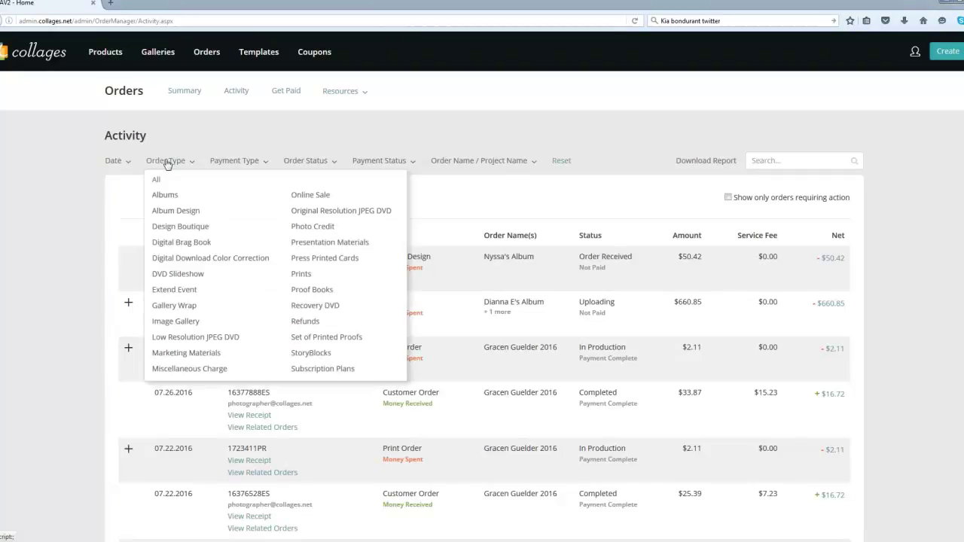
click(224, 166)
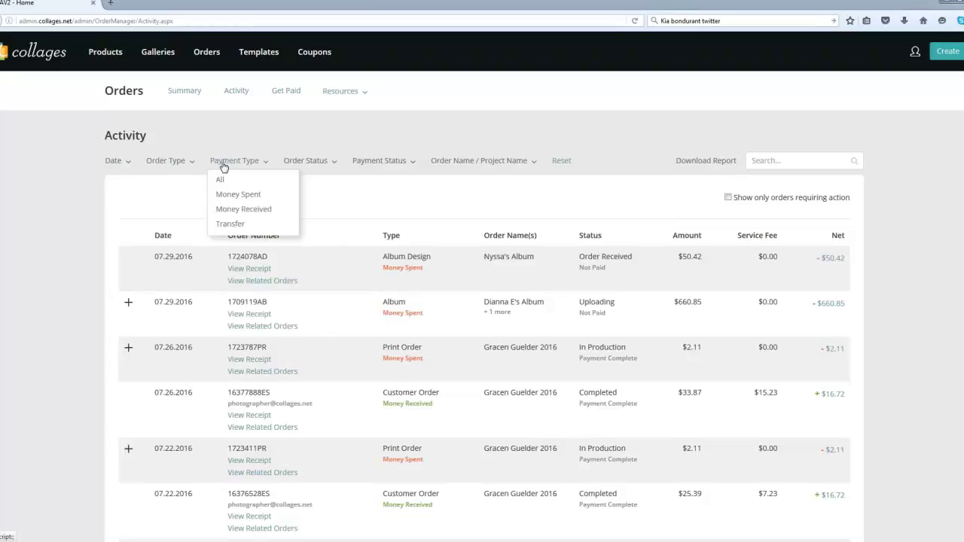
click(306, 163)
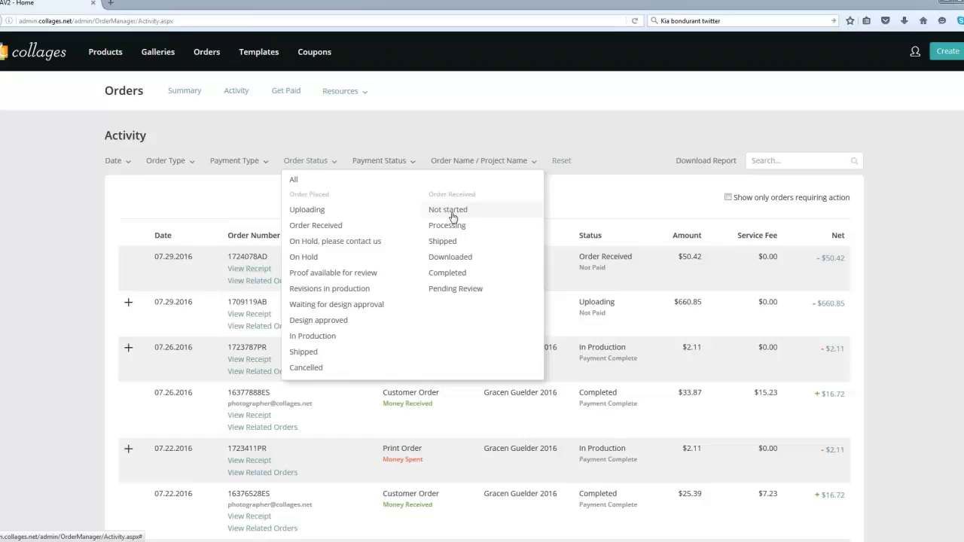
click(294, 163)
click(362, 167)
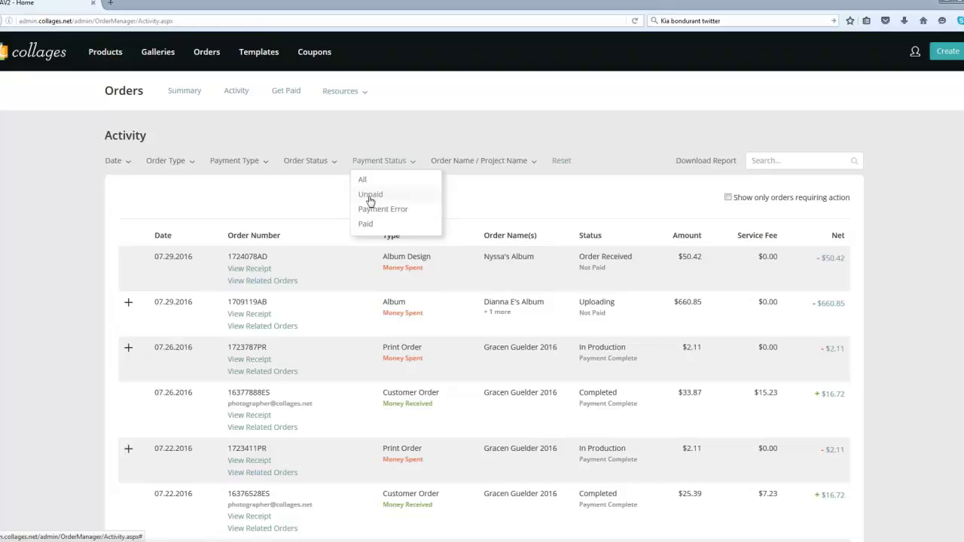
click(436, 161)
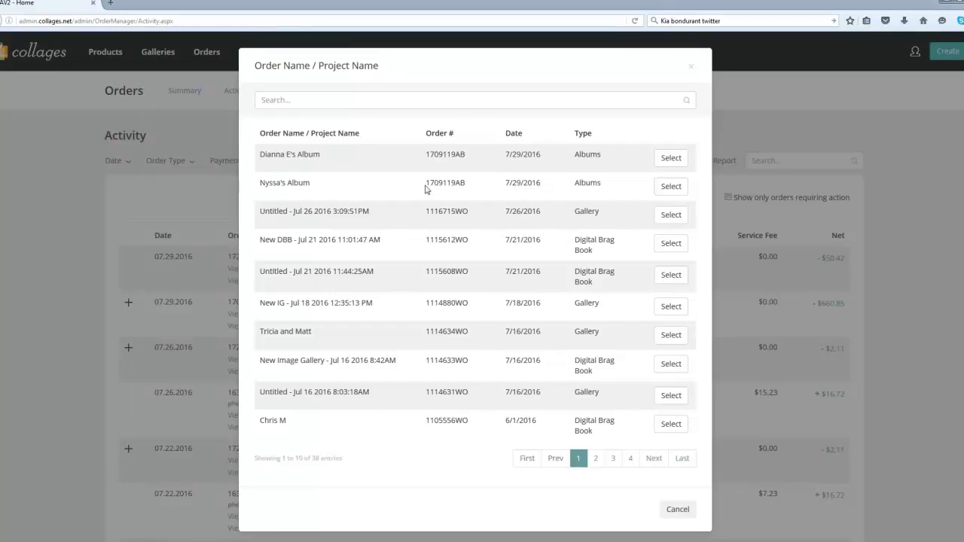
Step: Filter to the second 07.29.2016 album project, review its album receipt, and return to Activity
click(673, 188)
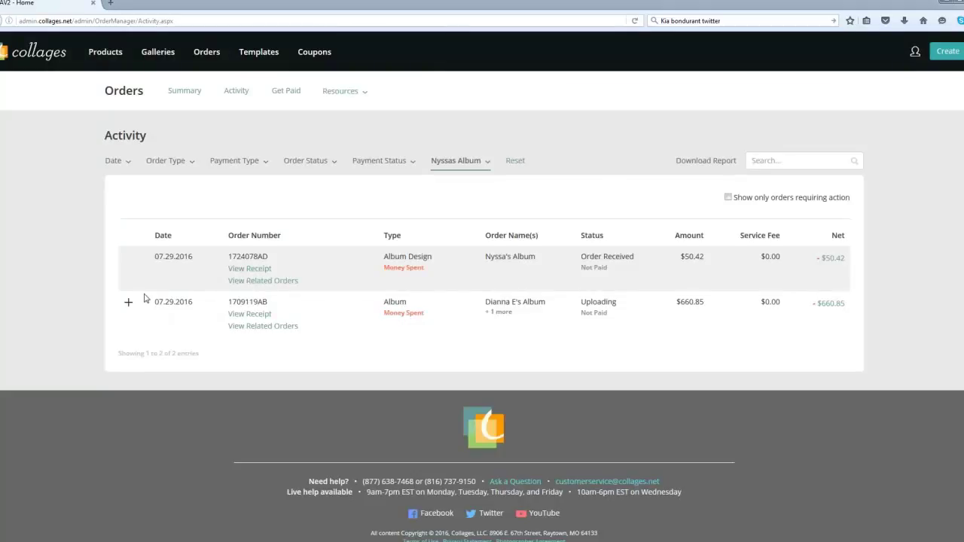
click(251, 315)
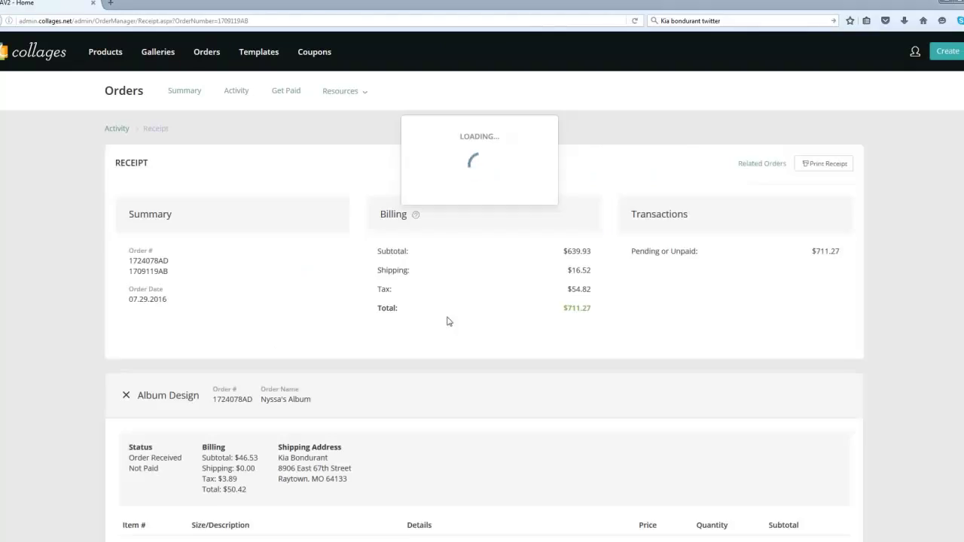
scroll(329, 328, down, 1)
scroll(329, 328, down, 8)
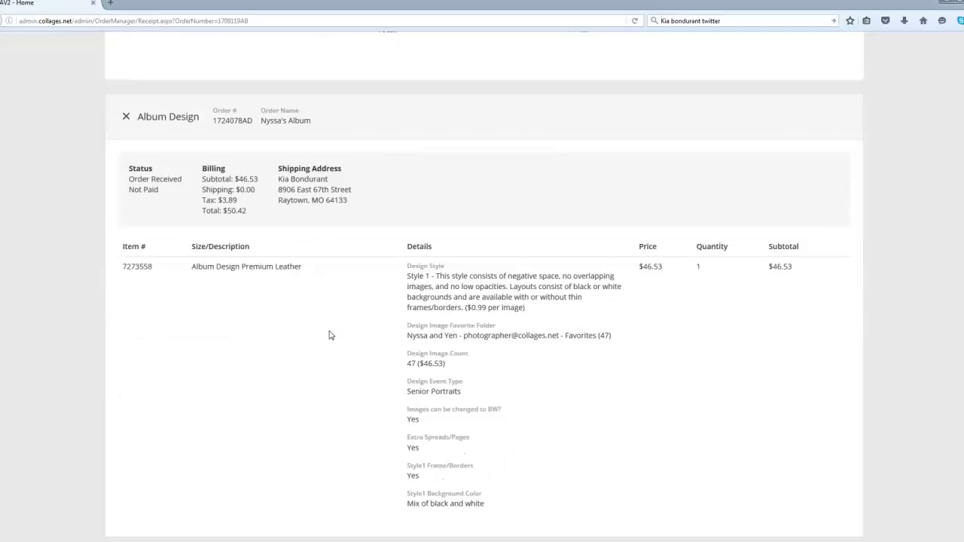
scroll(325, 348, down, 1)
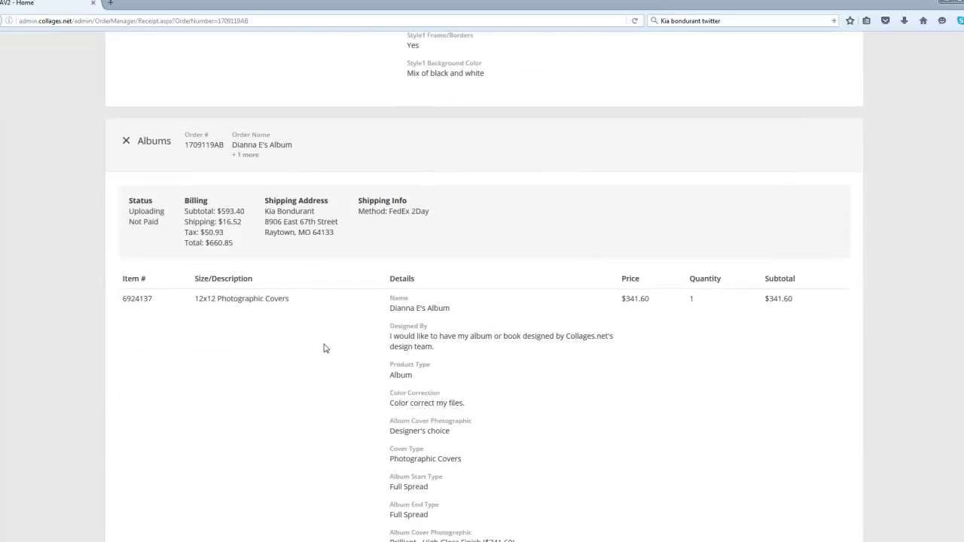
scroll(326, 348, down, 10)
scroll(335, 367, up, 15)
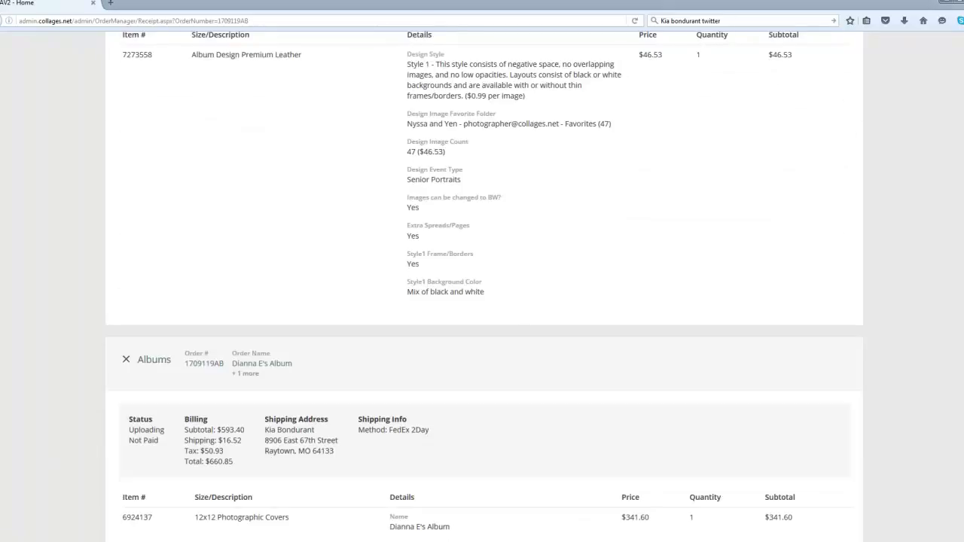
scroll(482, 301, up, 10)
scroll(334, 366, down, 10)
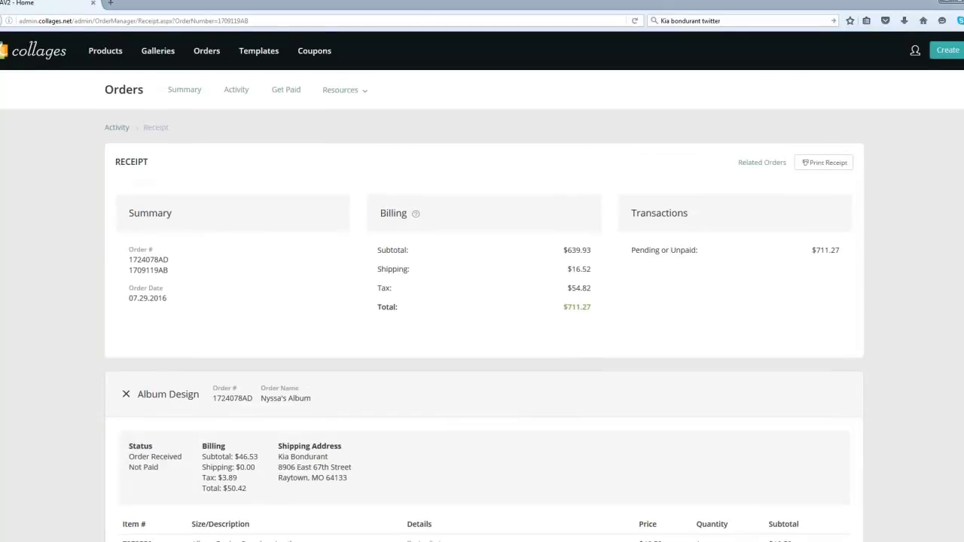
scroll(333, 367, down, 3)
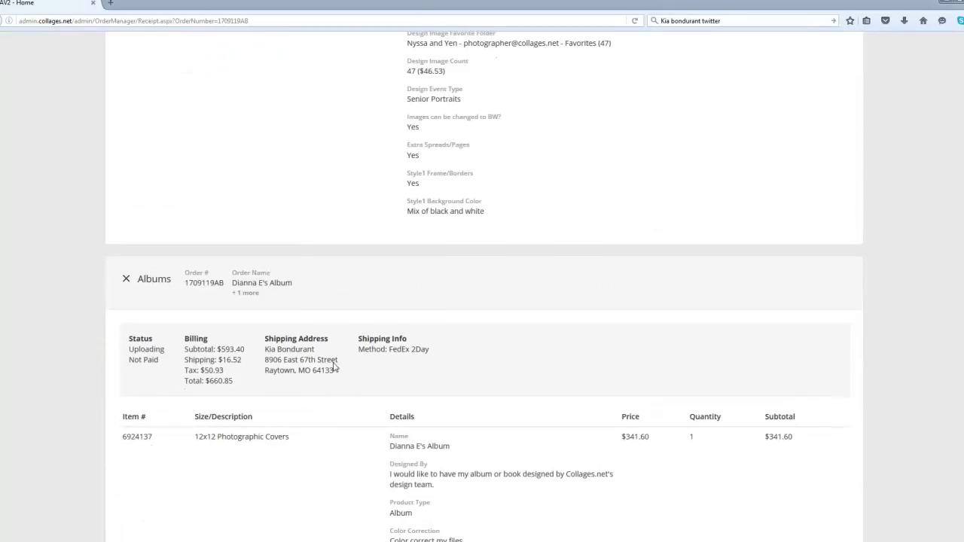
scroll(334, 367, up, 5)
scroll(312, 342, up, 10)
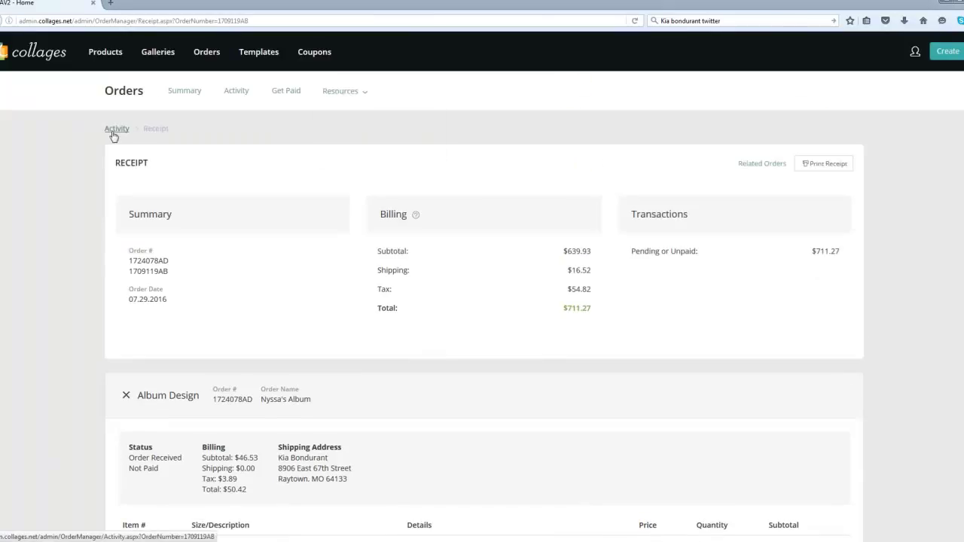
click(114, 130)
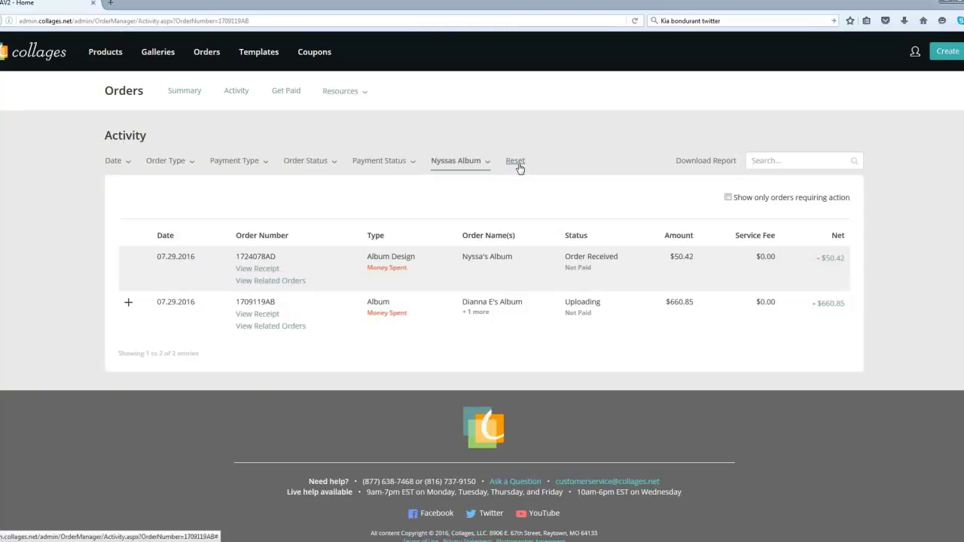
Step: Clear the project filter and scroll through the full order list
click(516, 161)
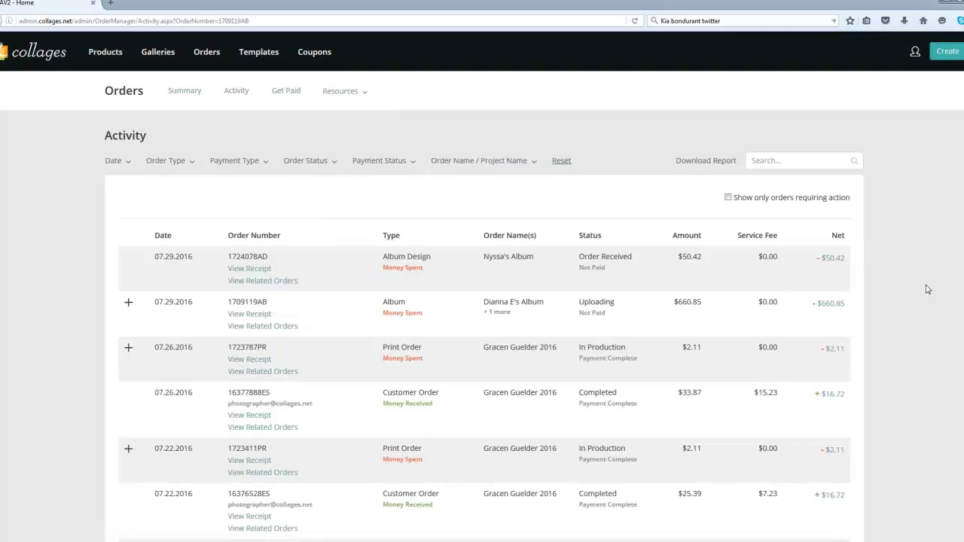
scroll(928, 290, down, 1)
scroll(927, 289, down, 1)
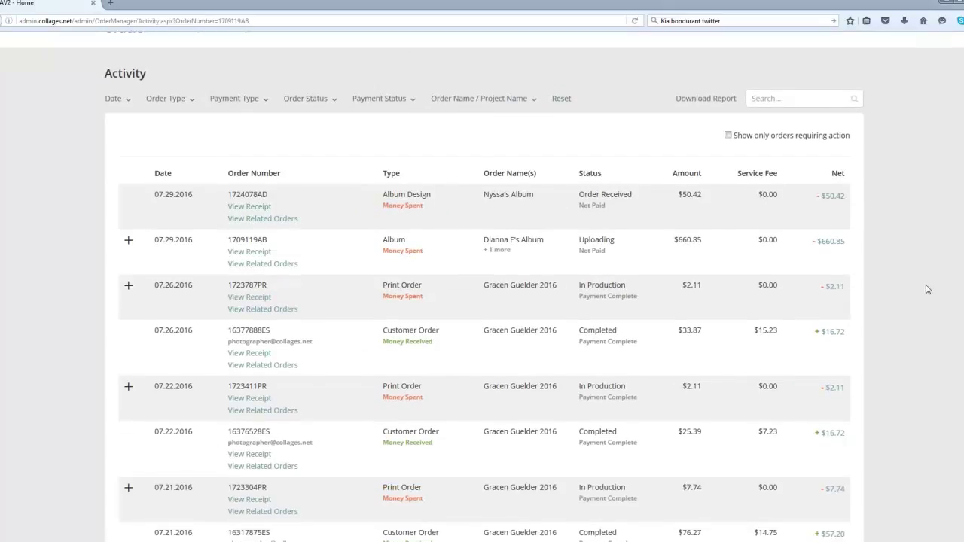
scroll(927, 290, down, 1)
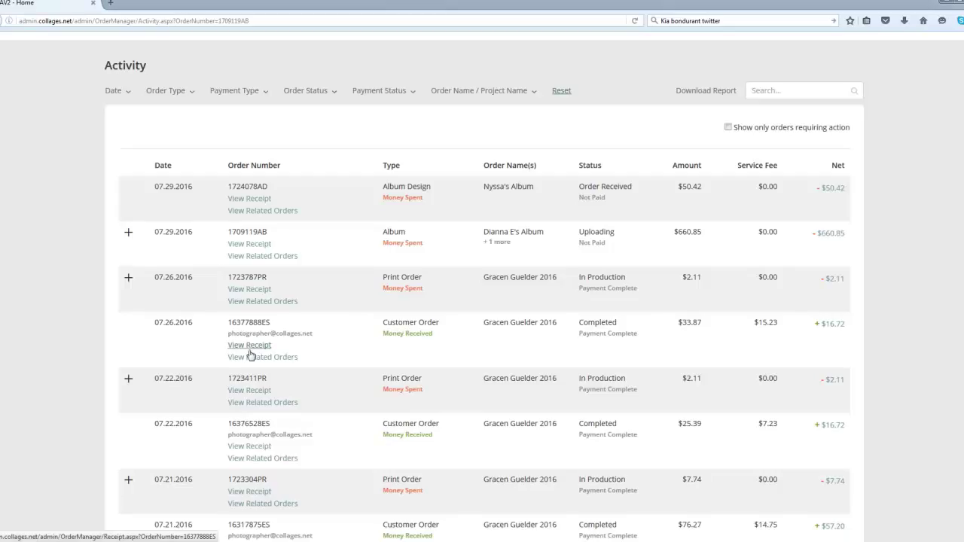
Step: Review the receipt for the 07.26.2016 customer order, then return to the Activity list
click(244, 347)
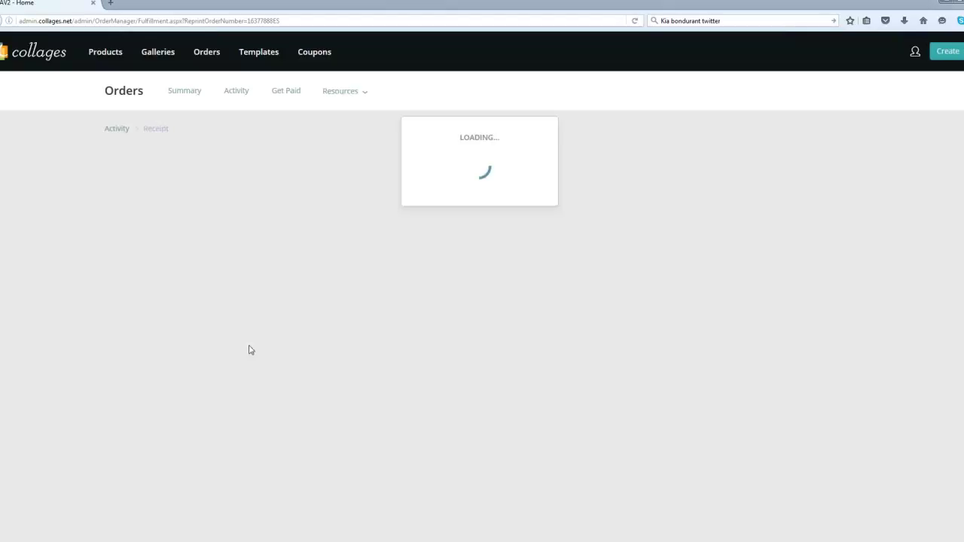
scroll(256, 353, down, 1)
scroll(254, 352, down, 3)
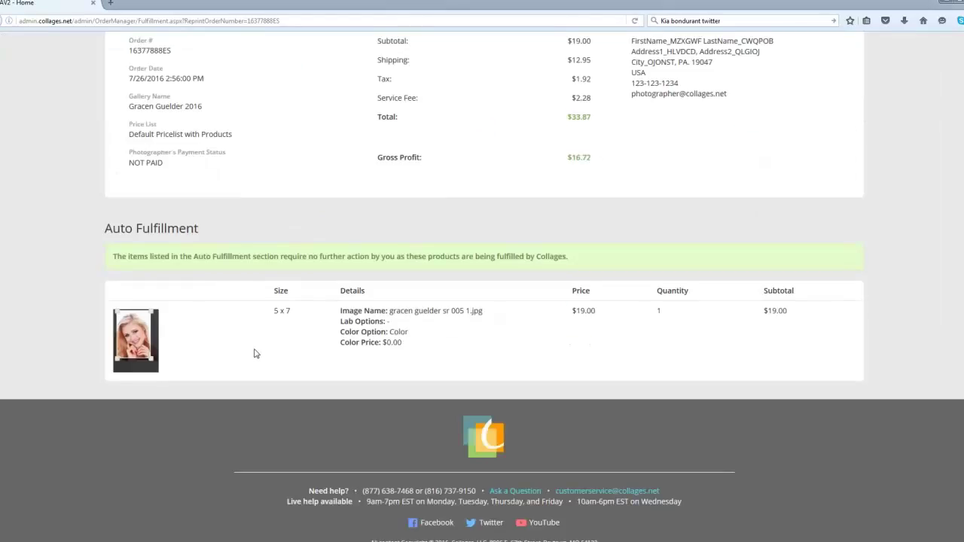
scroll(255, 352, up, 1)
scroll(206, 202, up, 2)
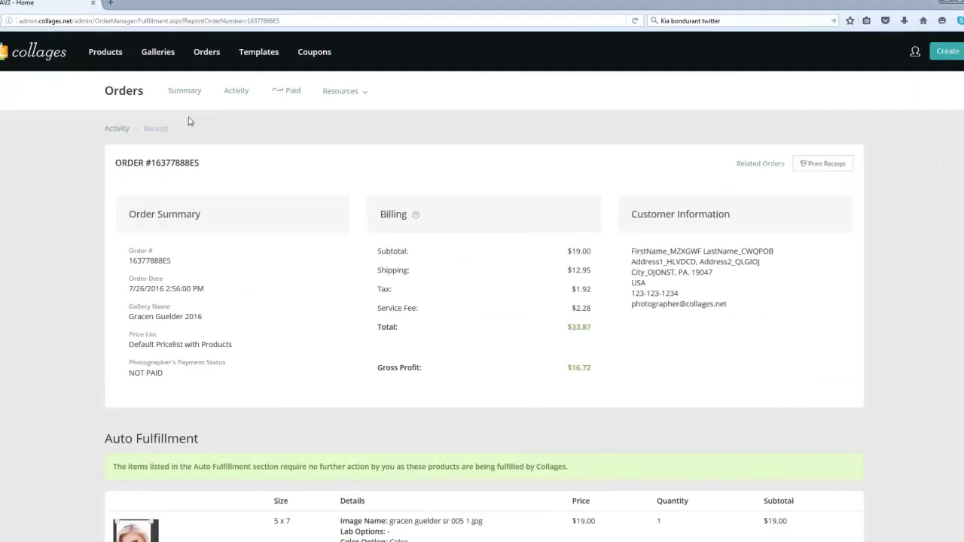
click(235, 90)
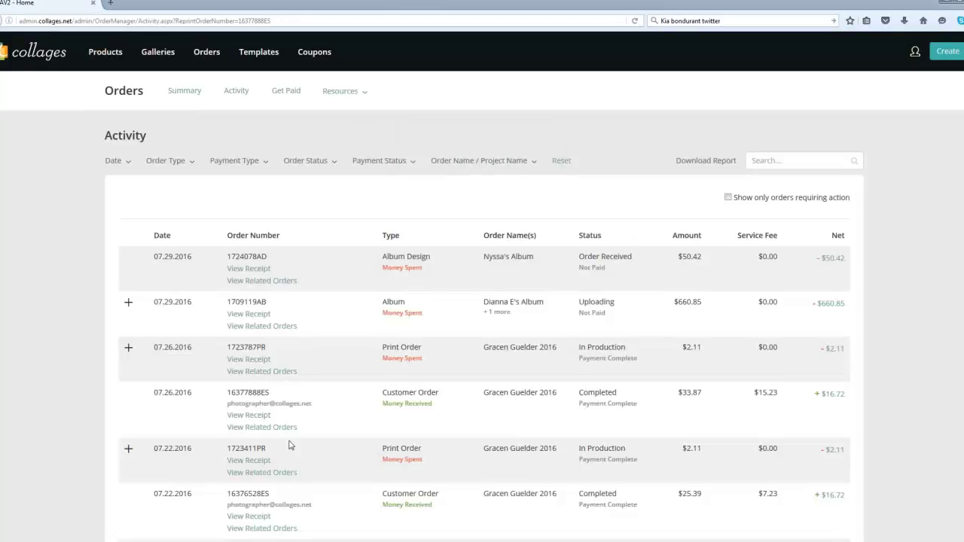
scroll(290, 446, down, 2)
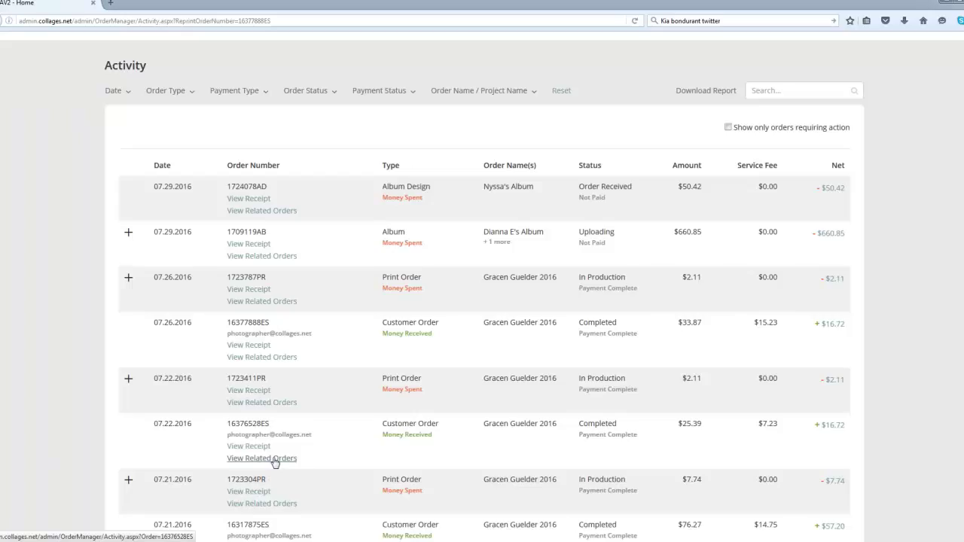
Step: View related orders for the 07.22.2016 customer order, try 'orders requiring action', then reset all filters
click(275, 458)
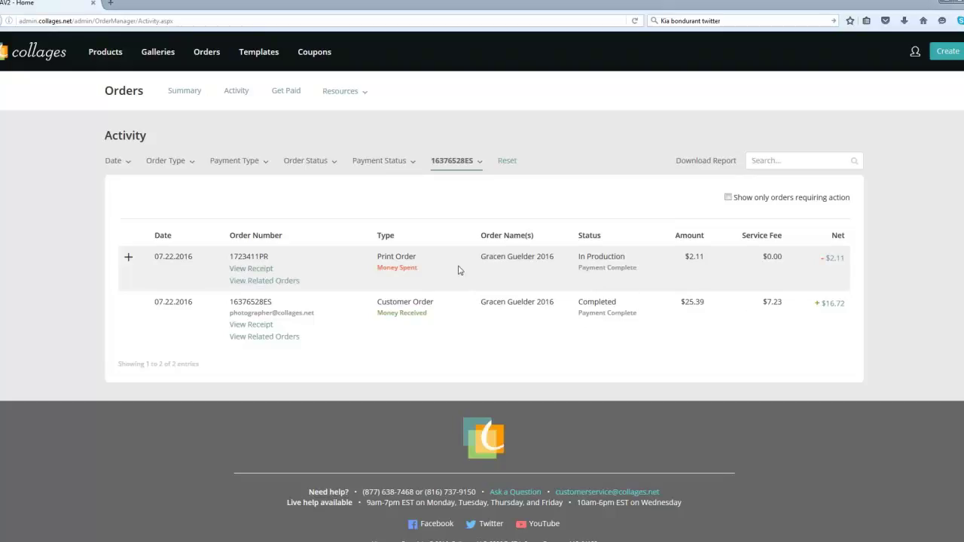
click(507, 161)
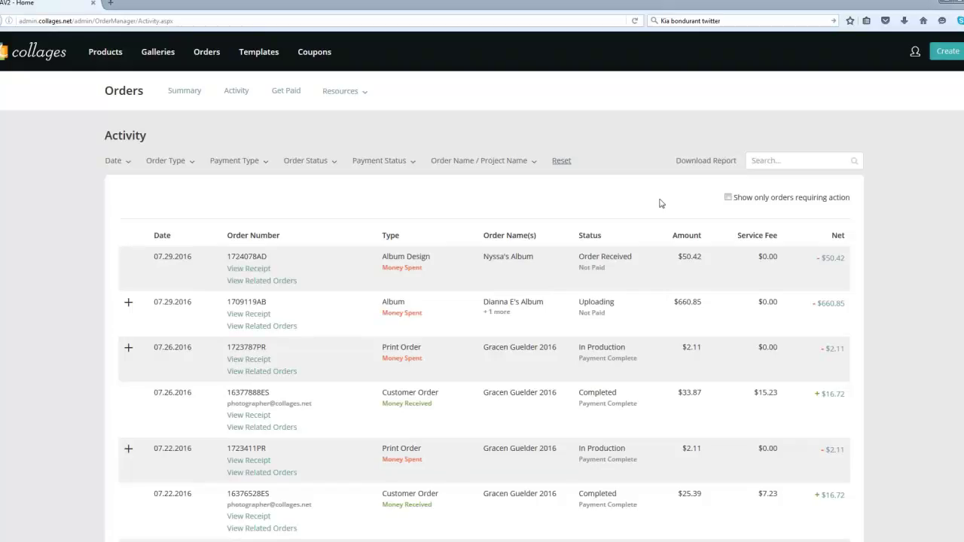
click(729, 199)
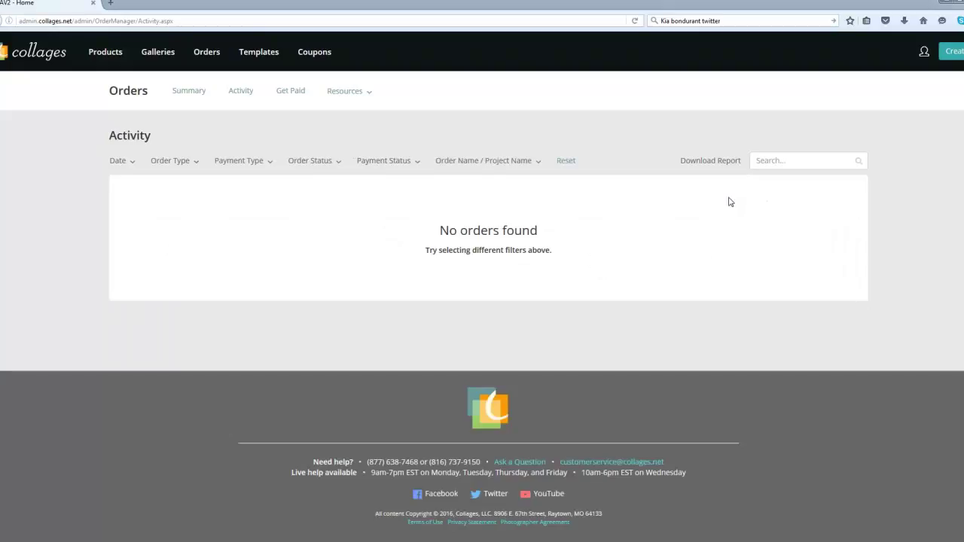
click(566, 160)
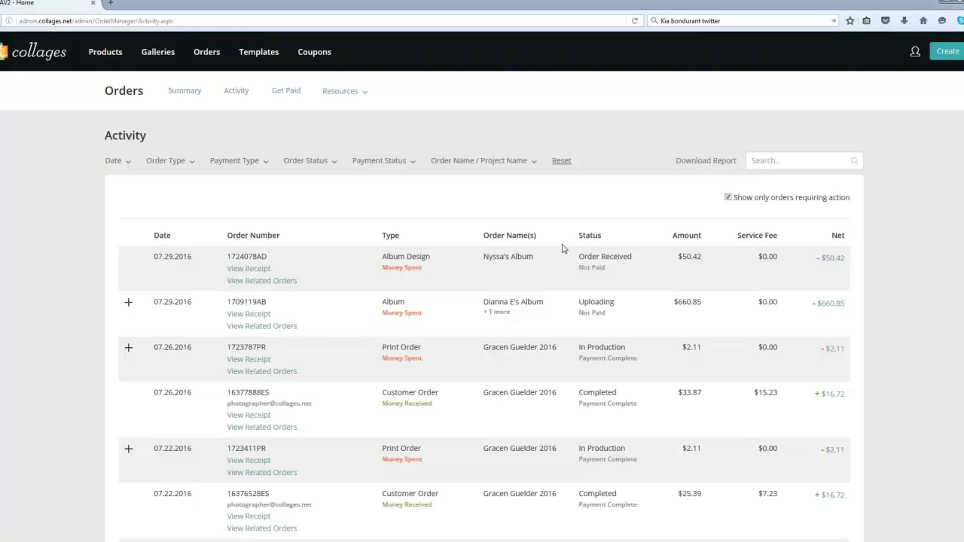
scroll(566, 251, down, 5)
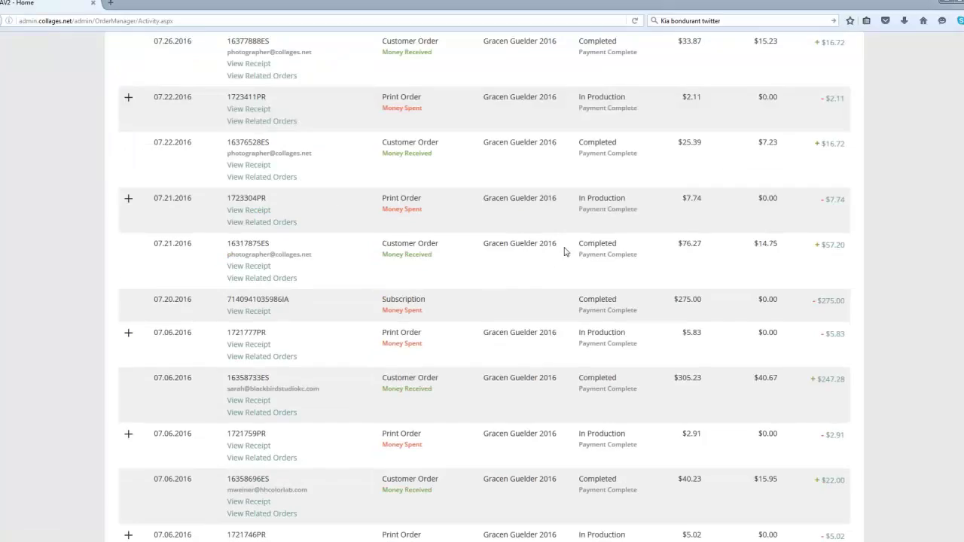
scroll(566, 252, down, 2)
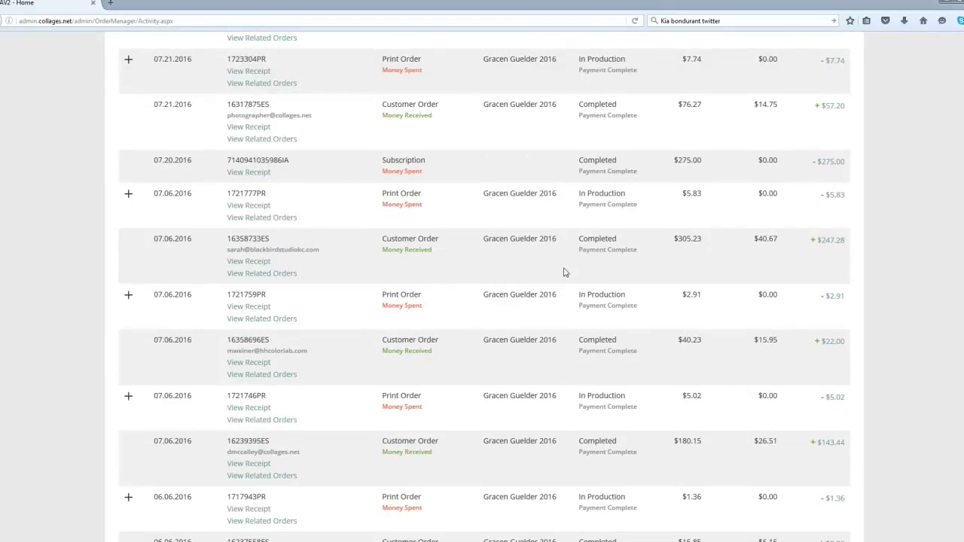
scroll(566, 272, up, 6)
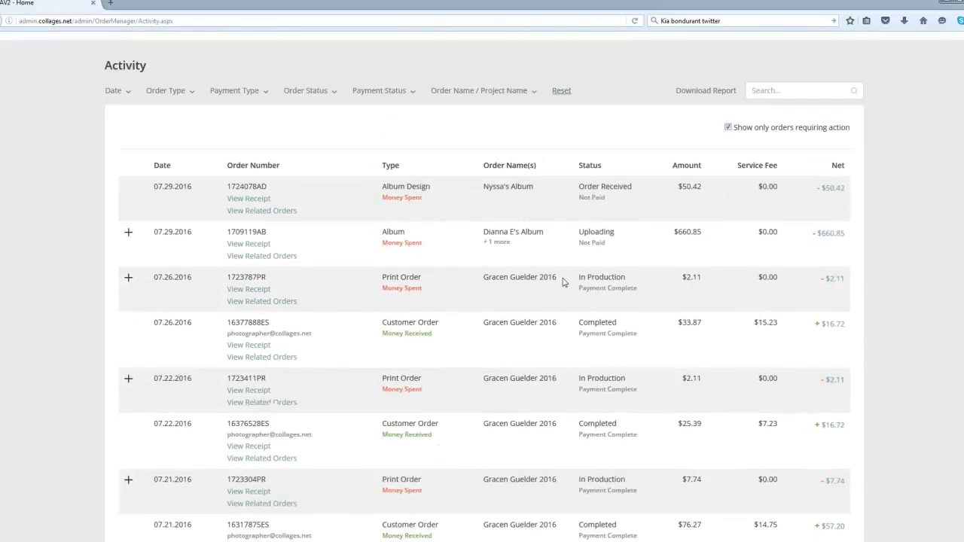
scroll(563, 282, up, 1)
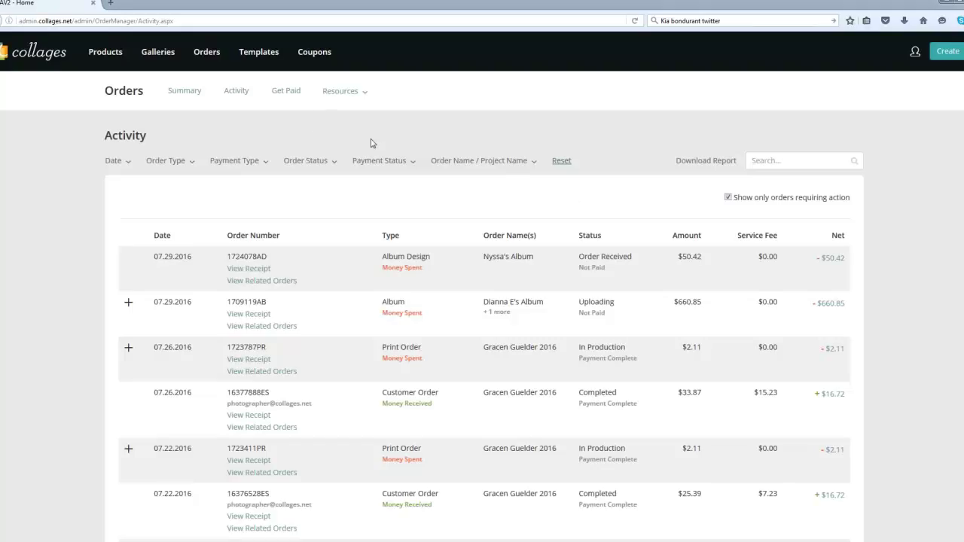
Step: Open the Get Paid summary and view the full direct deposit transfer history
click(285, 94)
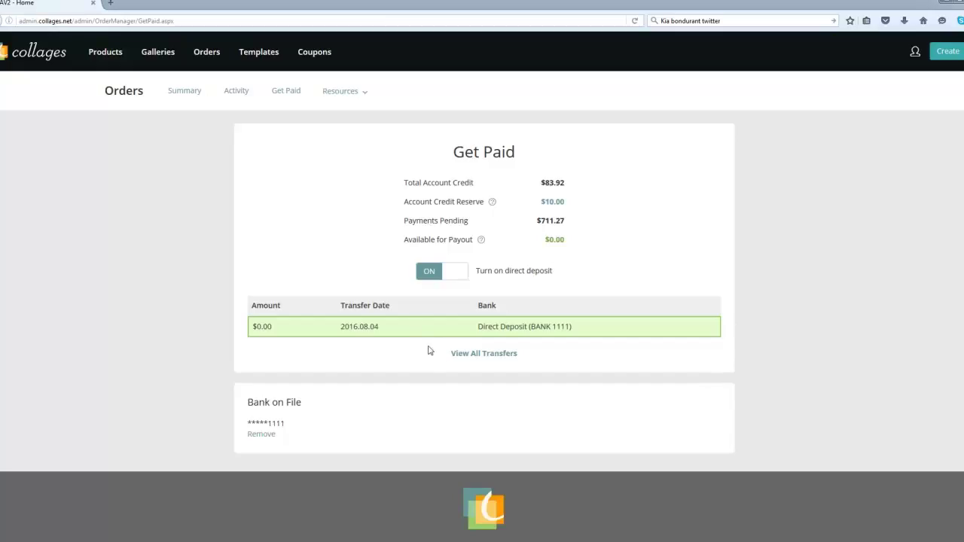
click(484, 354)
click(552, 201)
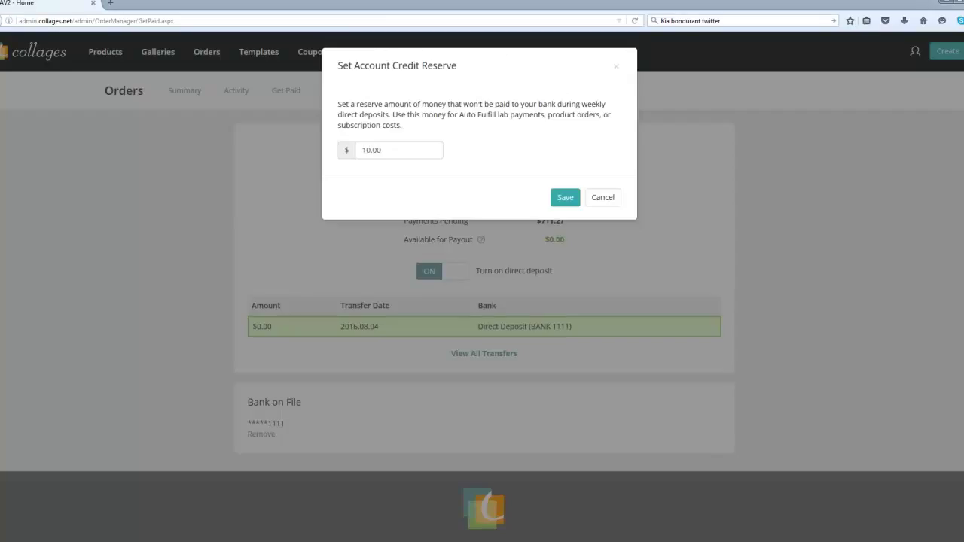
click(616, 66)
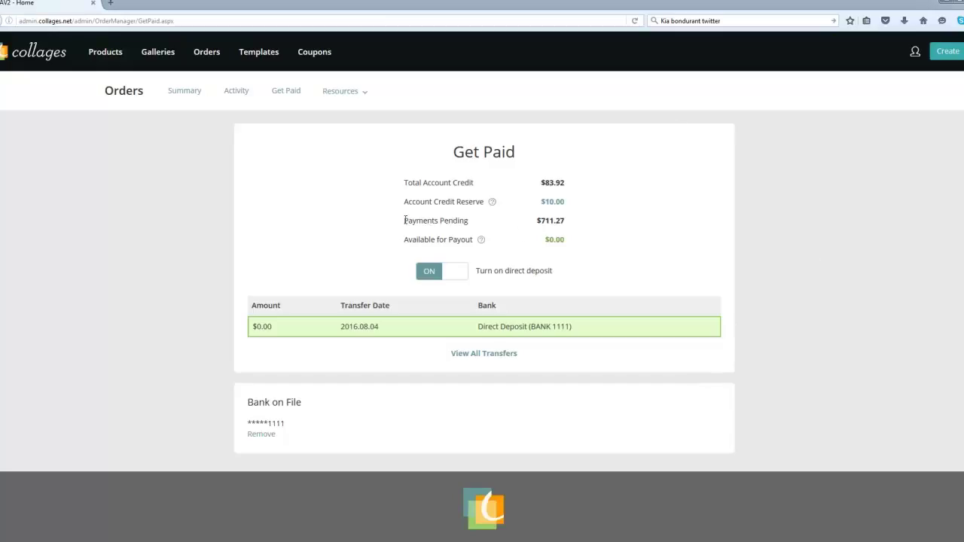
drag(404, 220, 490, 224)
click(490, 224)
Step: Show the Resources list: Digital Download Management, Tax Reporting and Update Credit Card on File
click(335, 97)
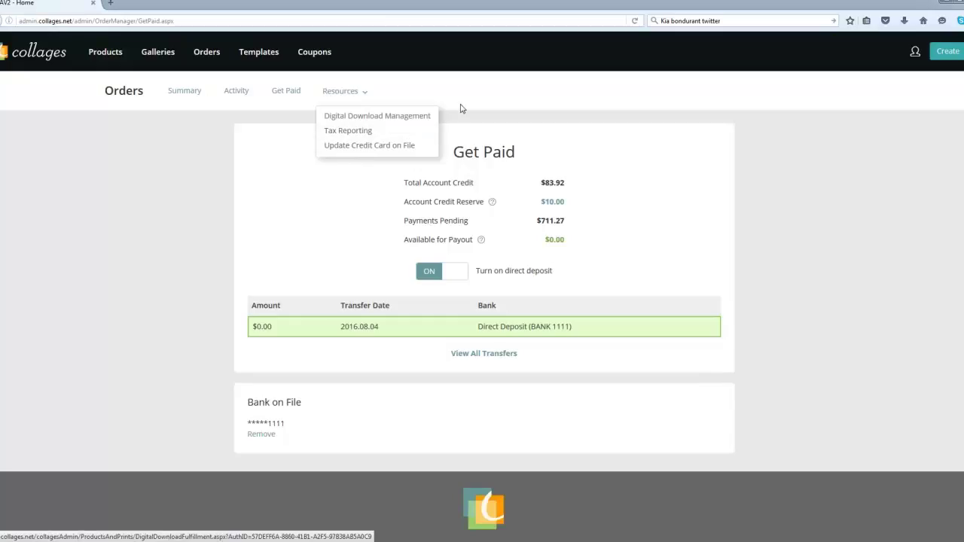
Step: Open the studio account menu from the user icon
mouse_move(204, 60)
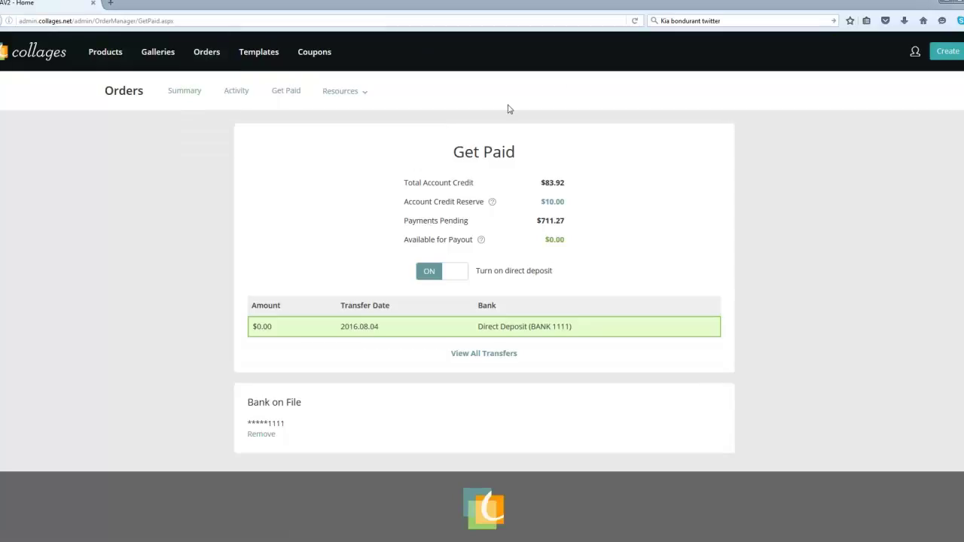
click(916, 55)
click(237, 90)
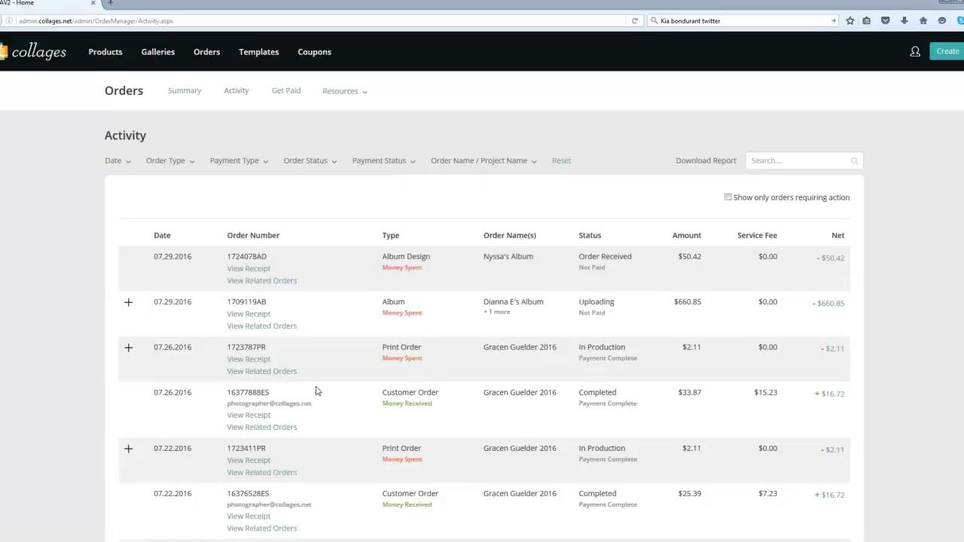
scroll(317, 390, down, 3)
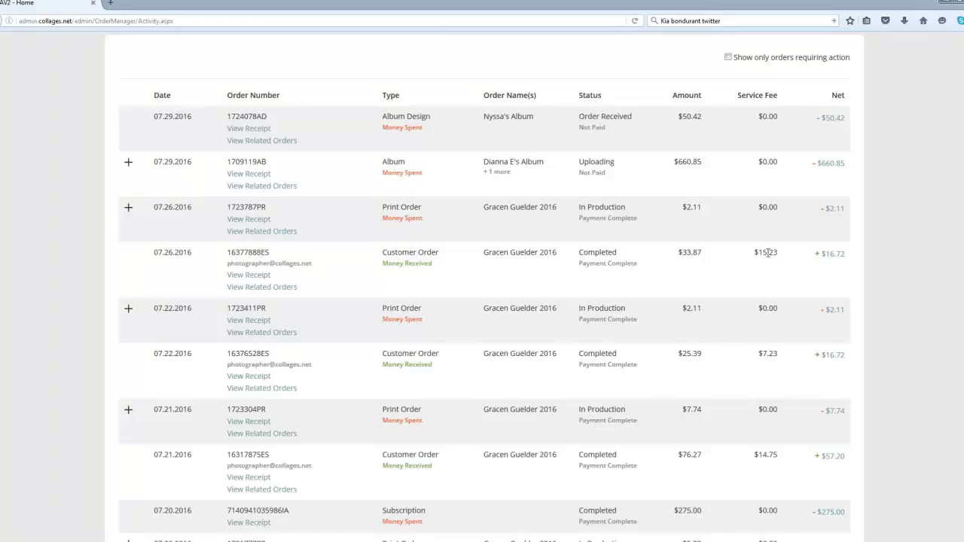
mouse_move(832, 254)
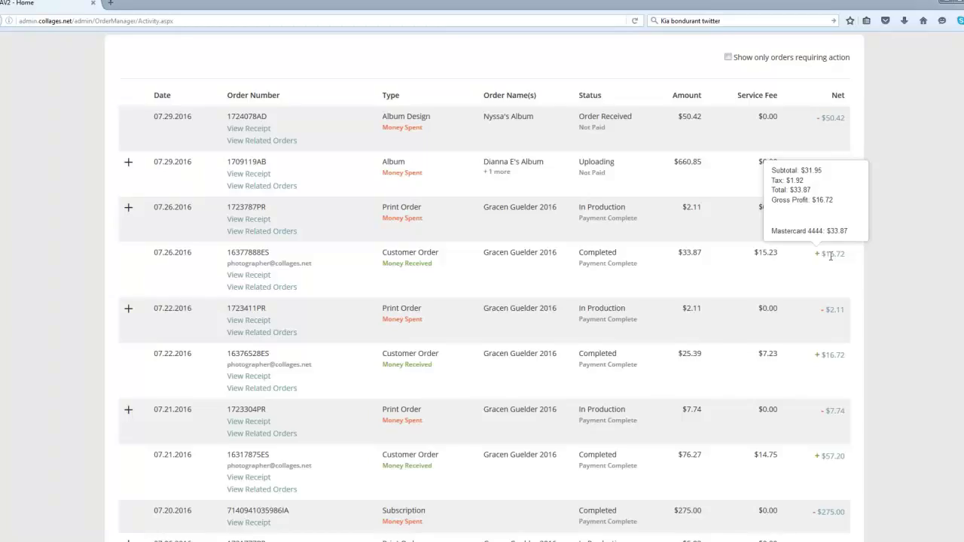
drag(827, 254, 783, 305)
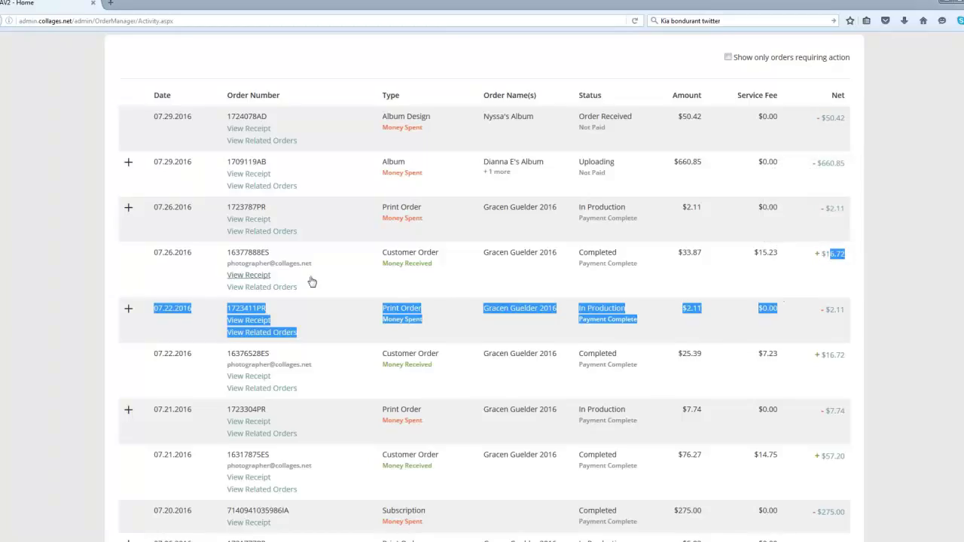
Step: Show orders related to the $33.87 07.26.2016 customer order and inspect their Net breakdowns
click(265, 289)
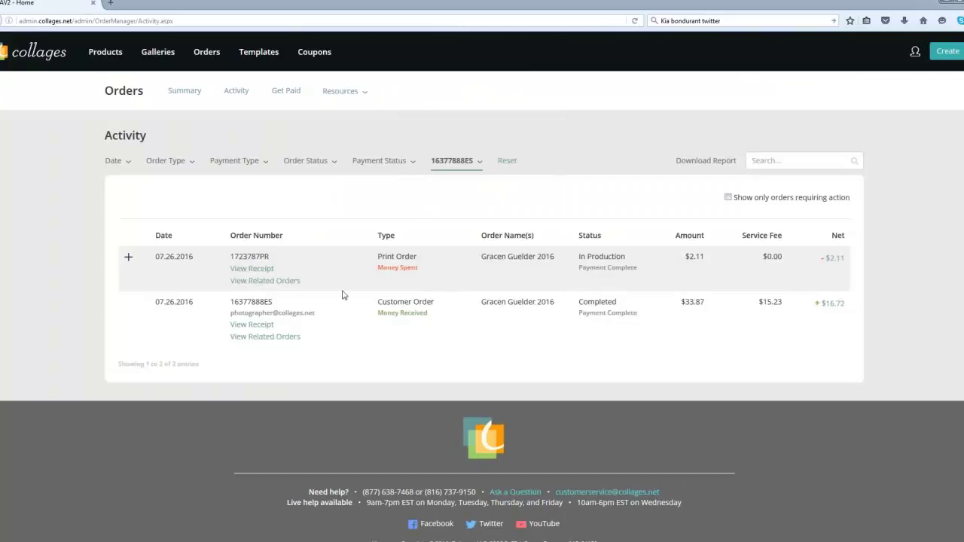
mouse_move(831, 260)
mouse_move(837, 305)
mouse_move(206, 51)
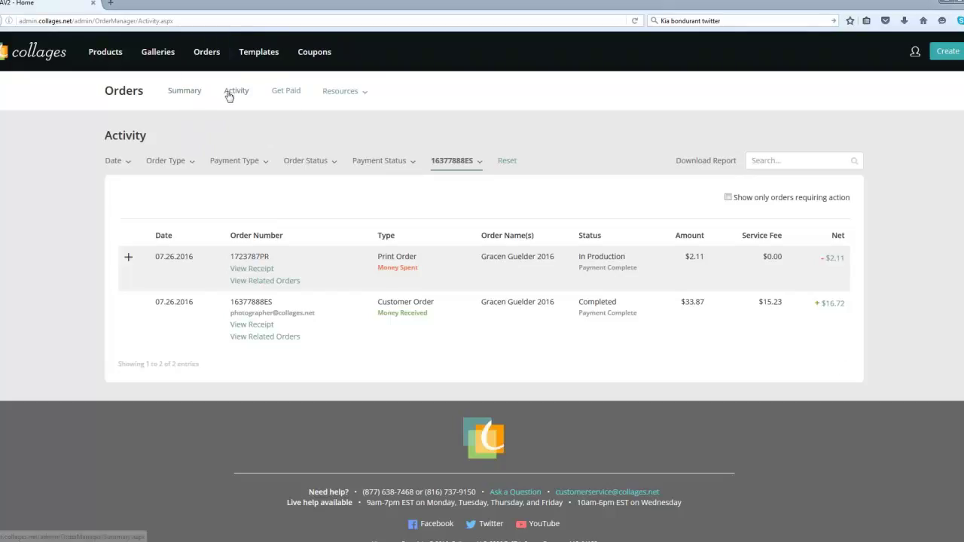
click(231, 94)
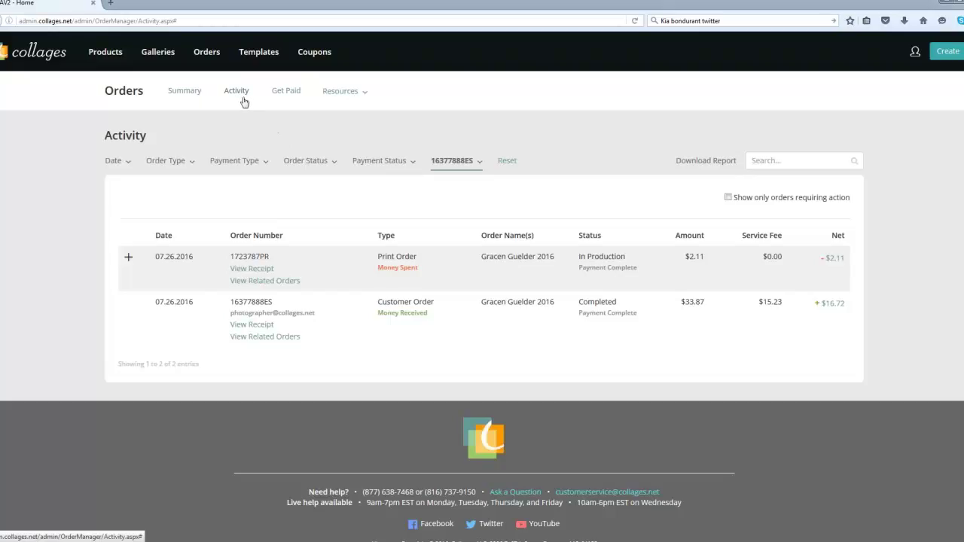
Step: Reset the filter so every order from 07.29.2016 down to 07.21.2016 is listed
click(508, 164)
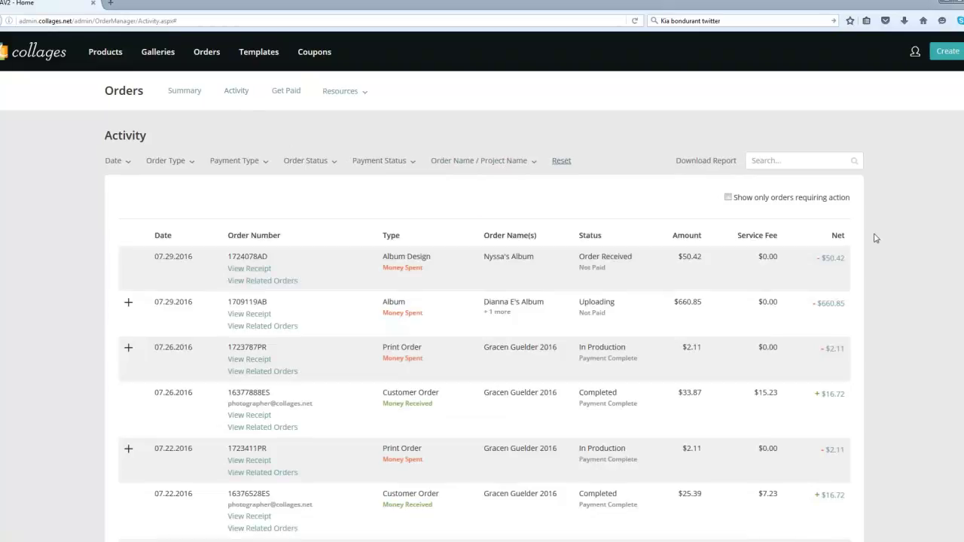
scroll(482, 301, down, 2)
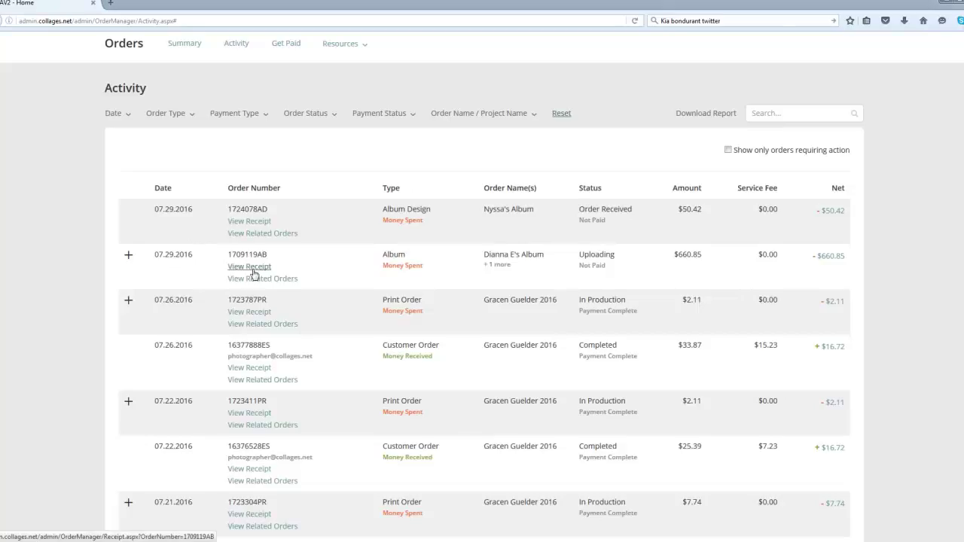
click(244, 267)
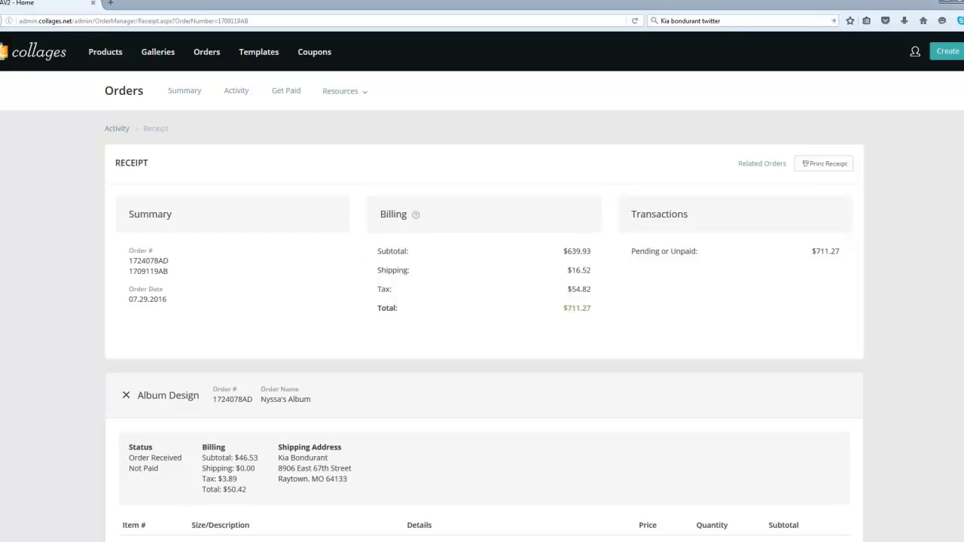
scroll(482, 301, down, 1)
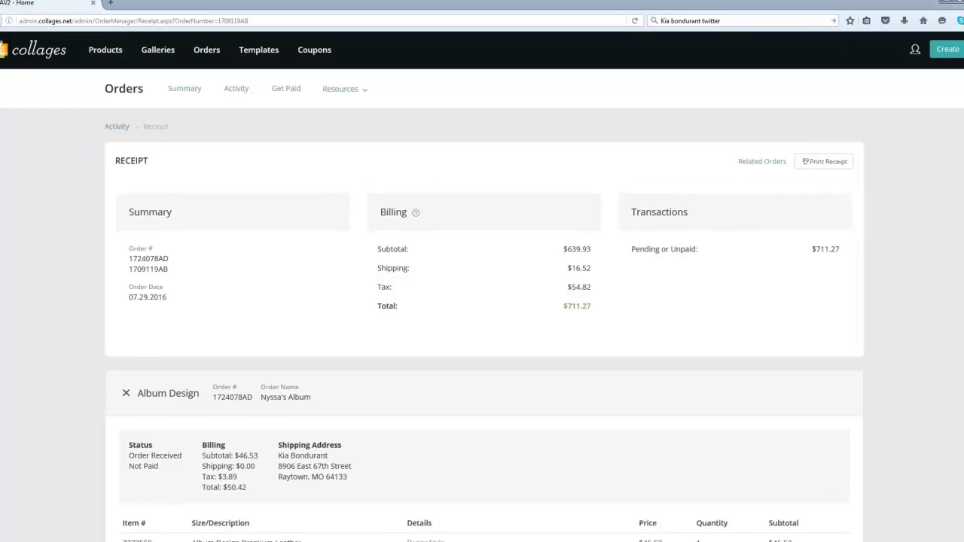
scroll(482, 301, down, 5)
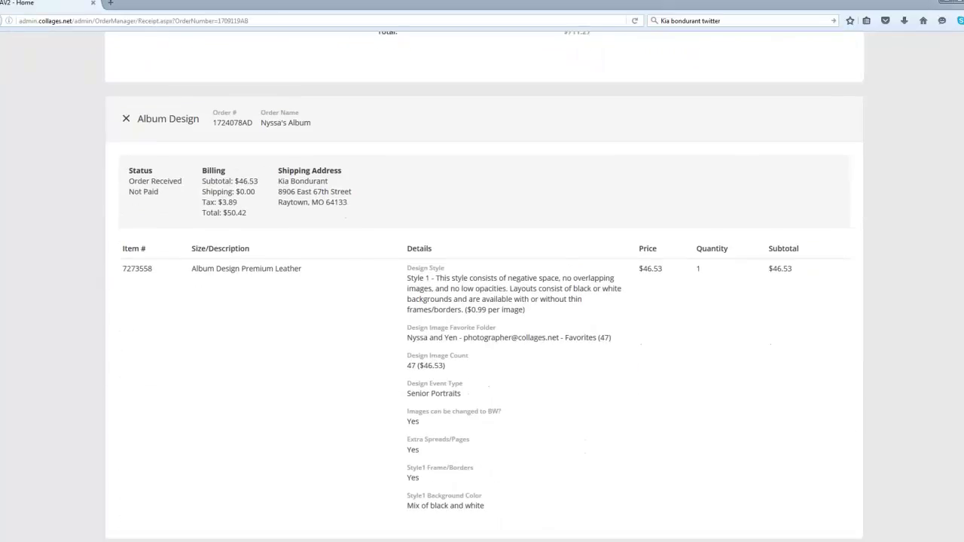
scroll(482, 301, down, 1)
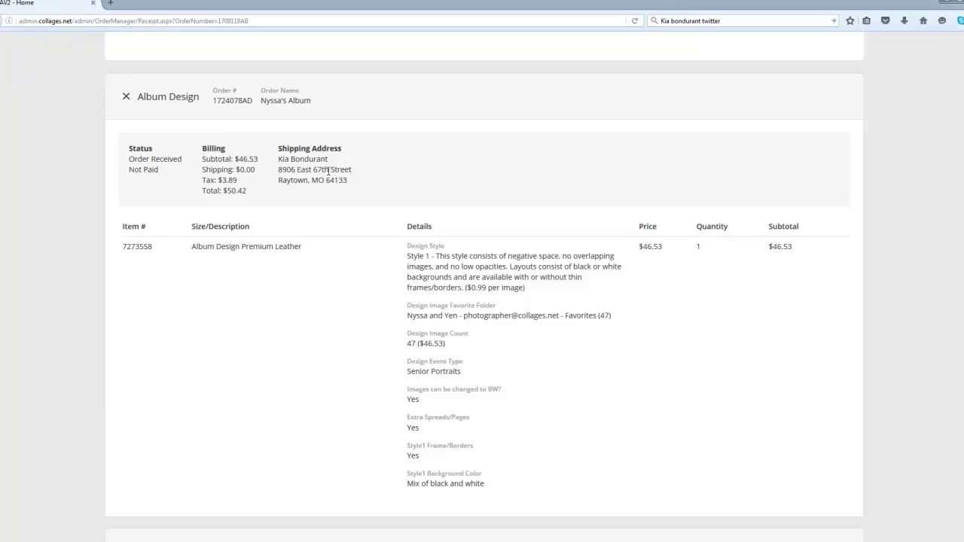
scroll(484, 296, down, 5)
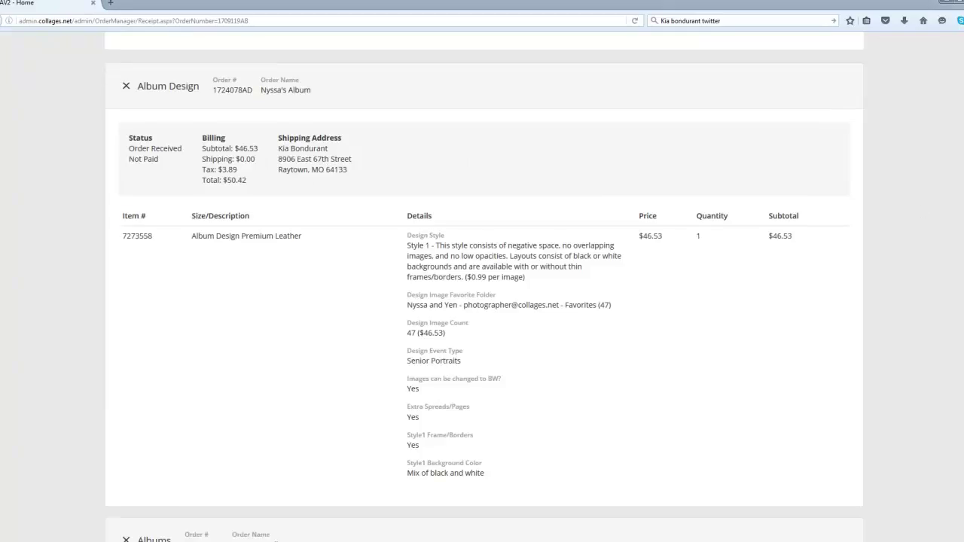
scroll(370, 194, down, 7)
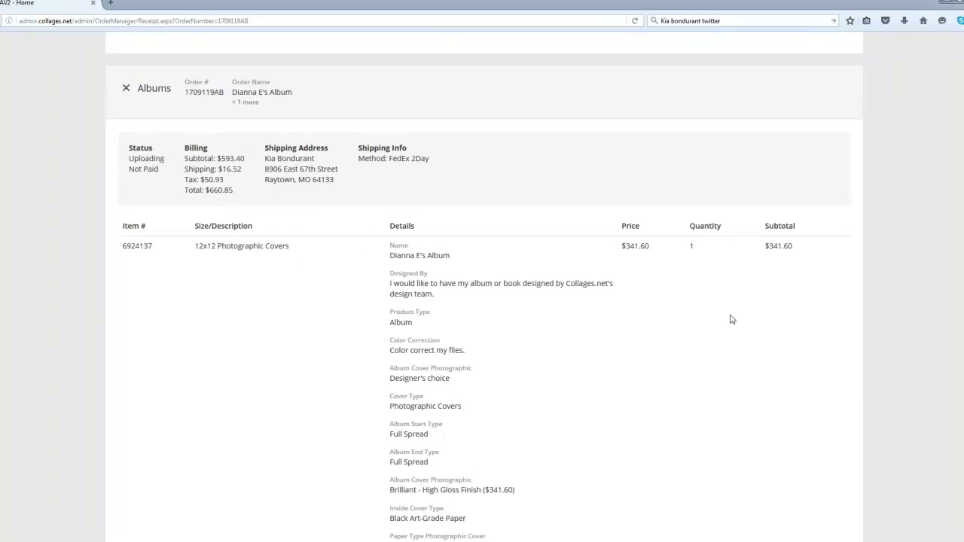
scroll(482, 302, up, 5)
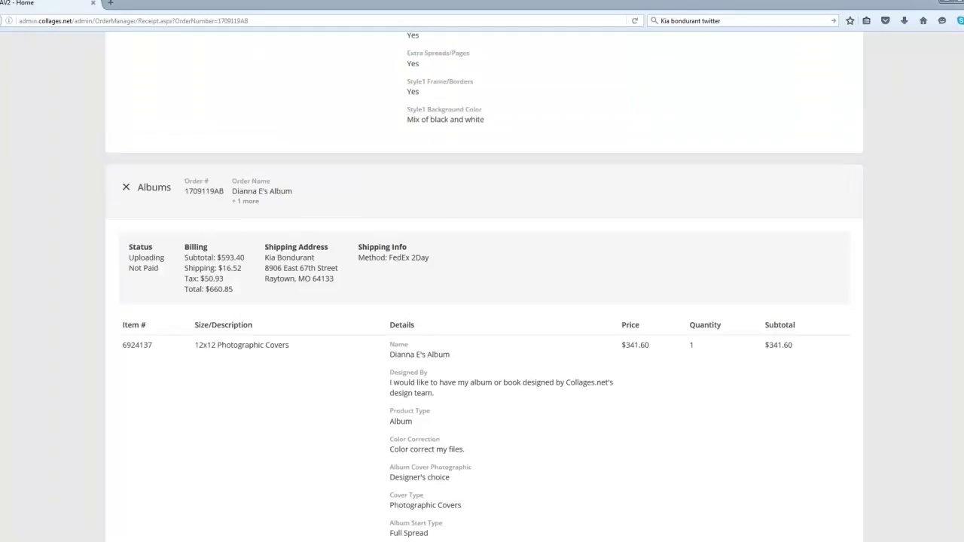
scroll(482, 290, down, 5)
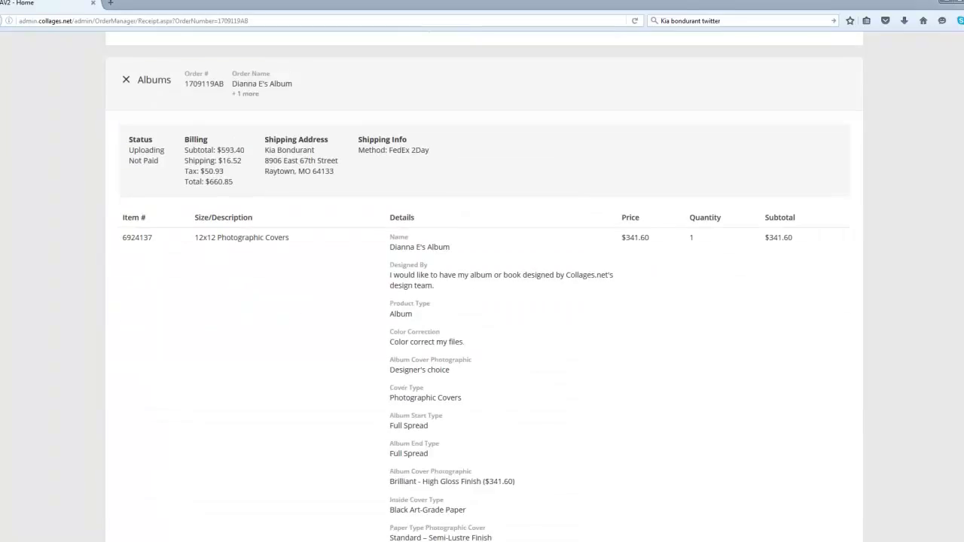
scroll(362, 247, down, 1)
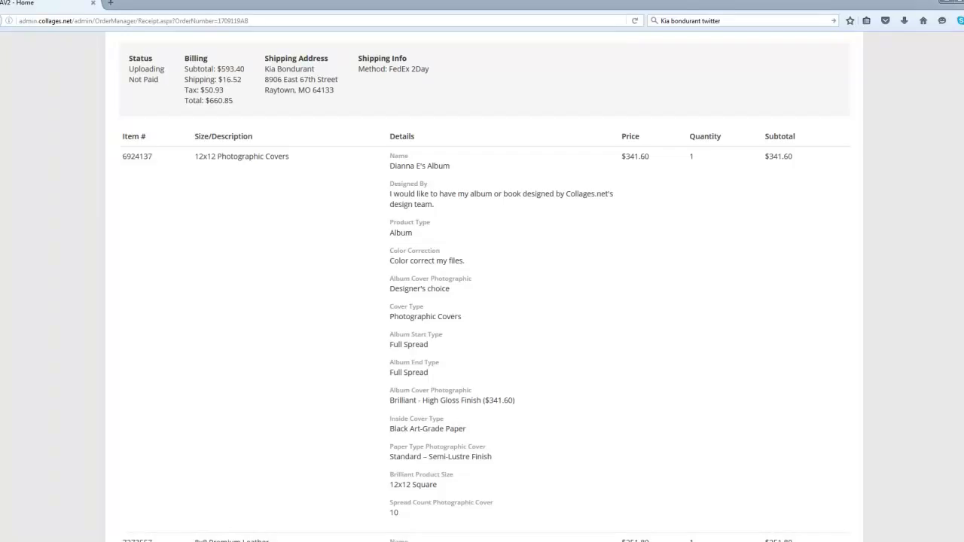
scroll(482, 286, down, 5)
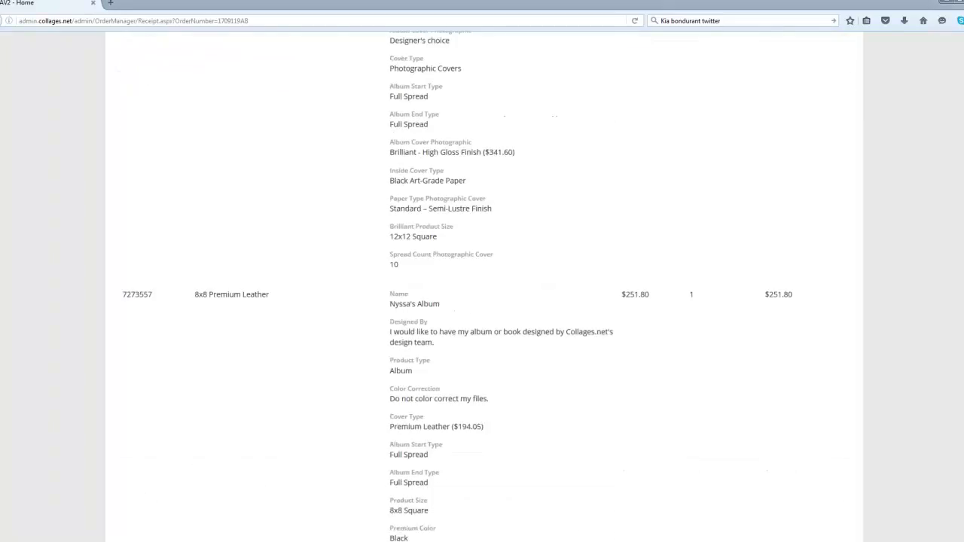
scroll(960, 471, down, 2)
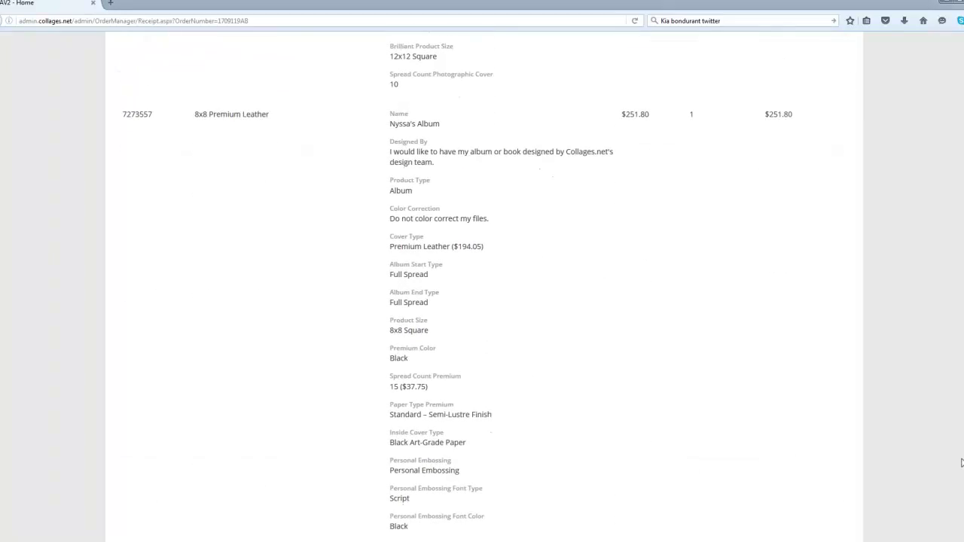
scroll(960, 471, down, 2)
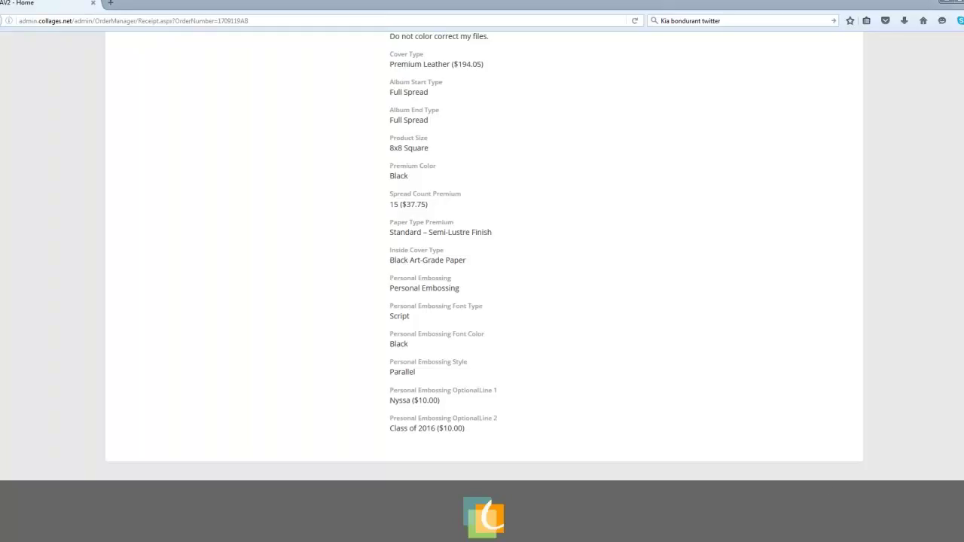
scroll(483, 286, up, 10)
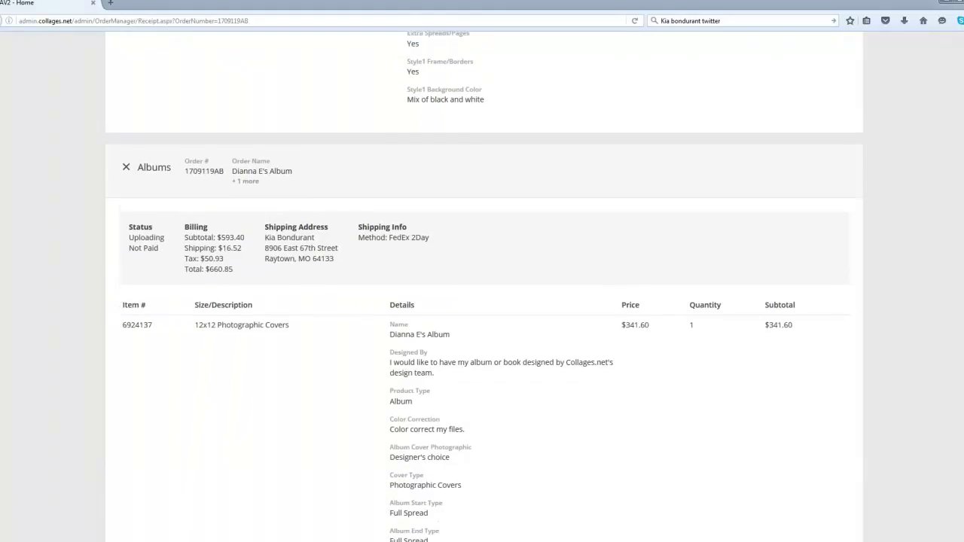
scroll(482, 286, down, 1)
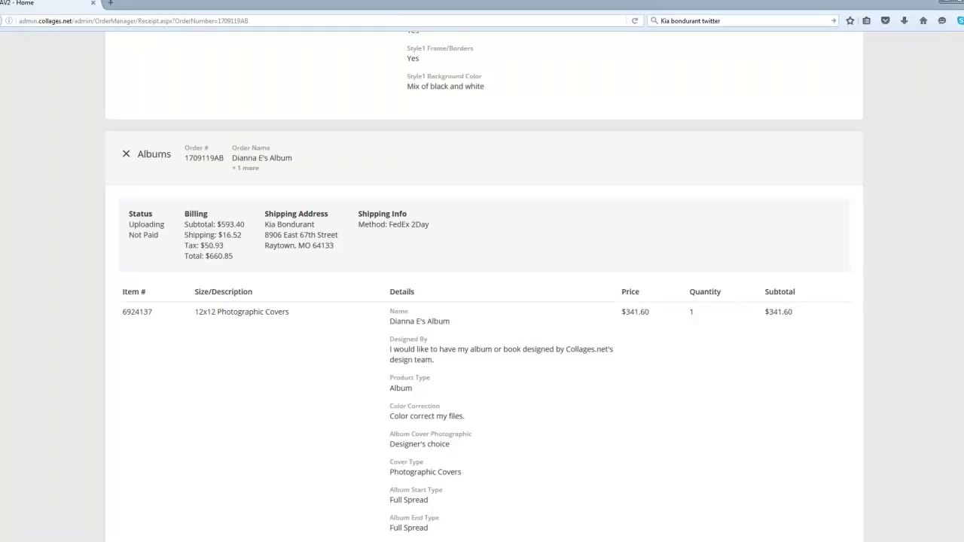
scroll(483, 301, up, 3)
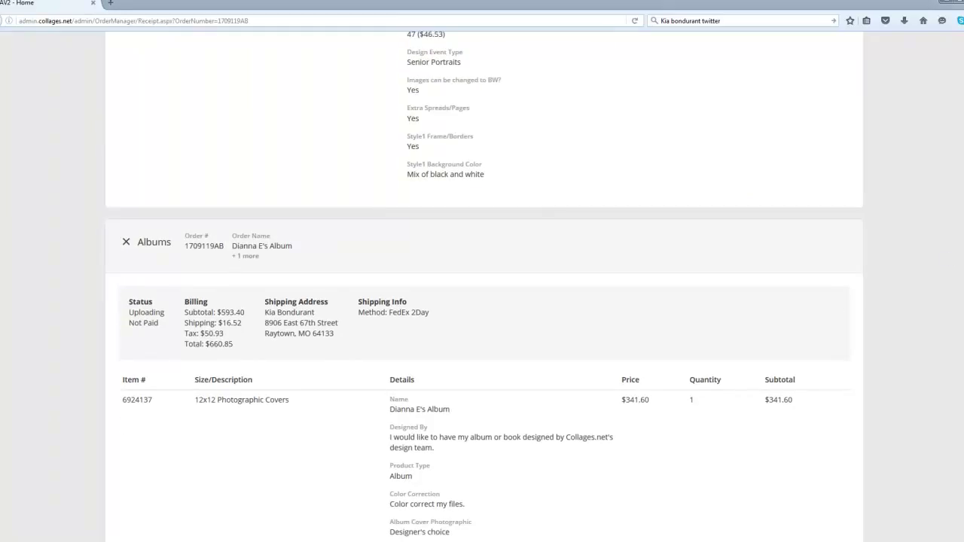
scroll(483, 301, up, 9)
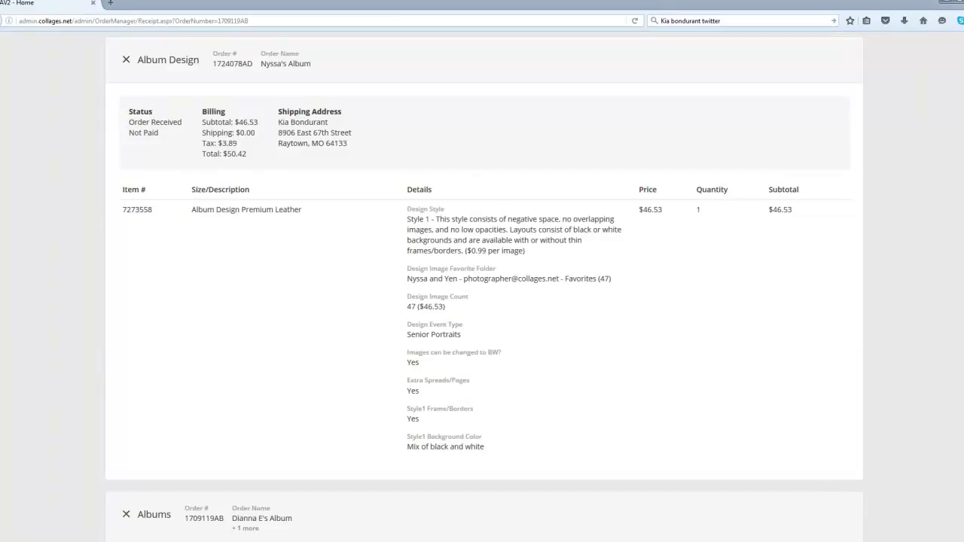
scroll(482, 302, up, 1)
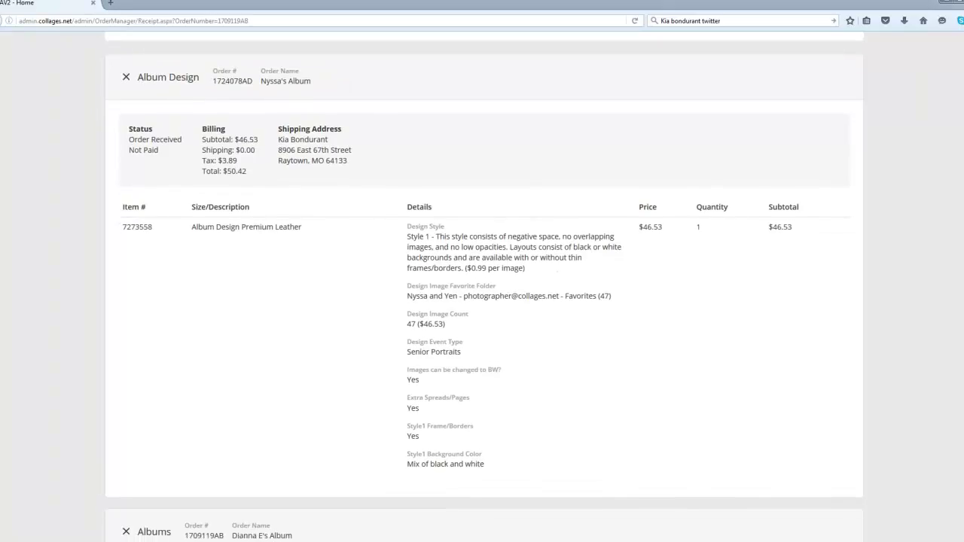
scroll(482, 302, down, 1)
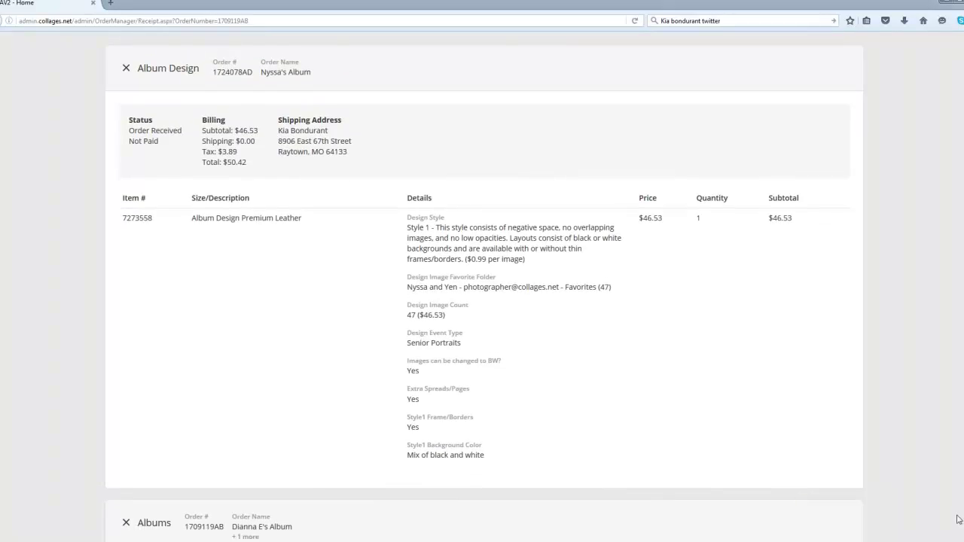
Step: Quit Skype entirely from its taskbar icon so chat notifications stop
right_click(192, 539)
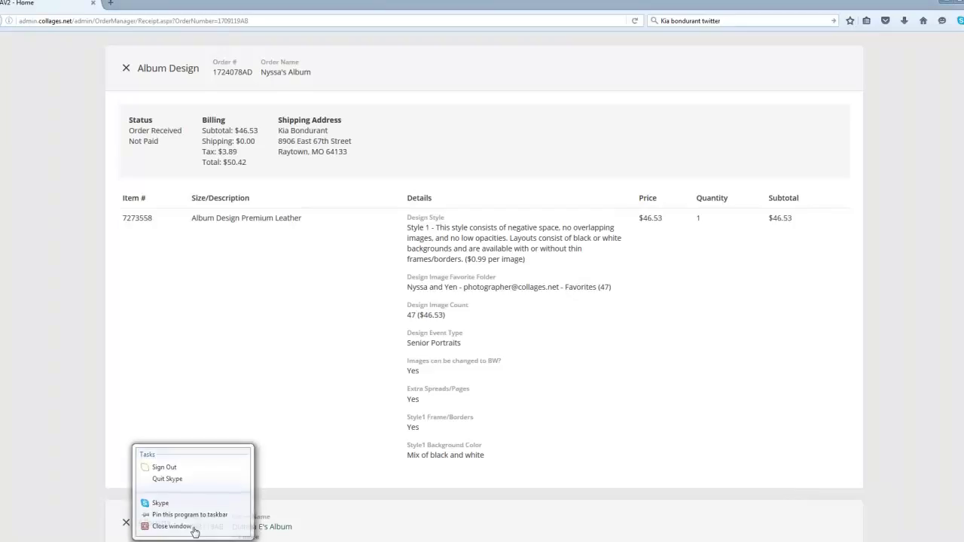
click(194, 528)
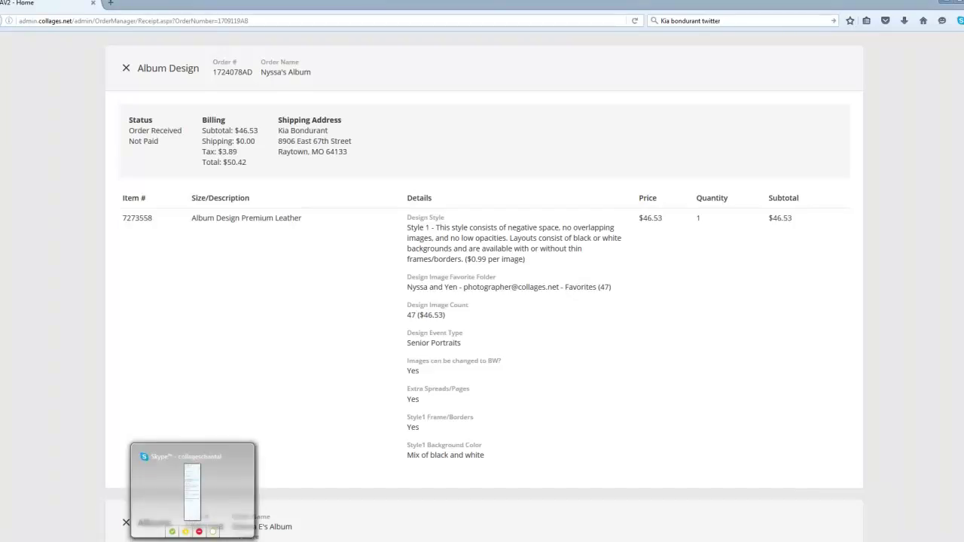
right_click(193, 540)
click(172, 477)
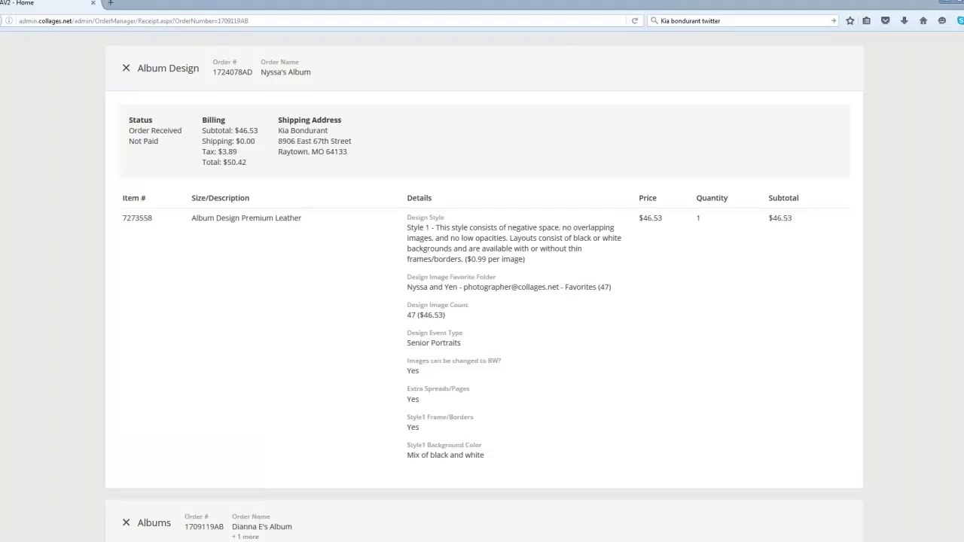
click(519, 317)
Step: Scroll to the top of the receipt and open the studio account menu
scroll(899, 394, up, 5)
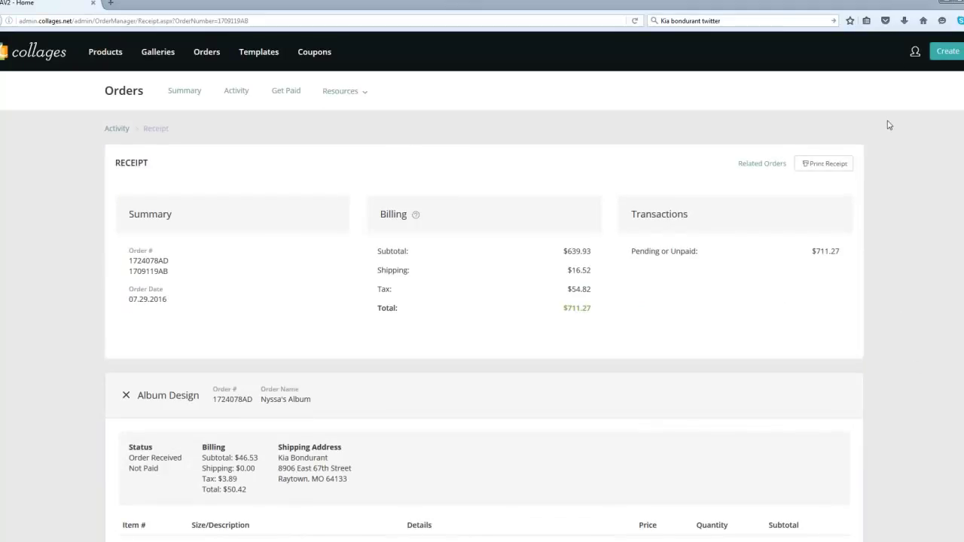
click(914, 55)
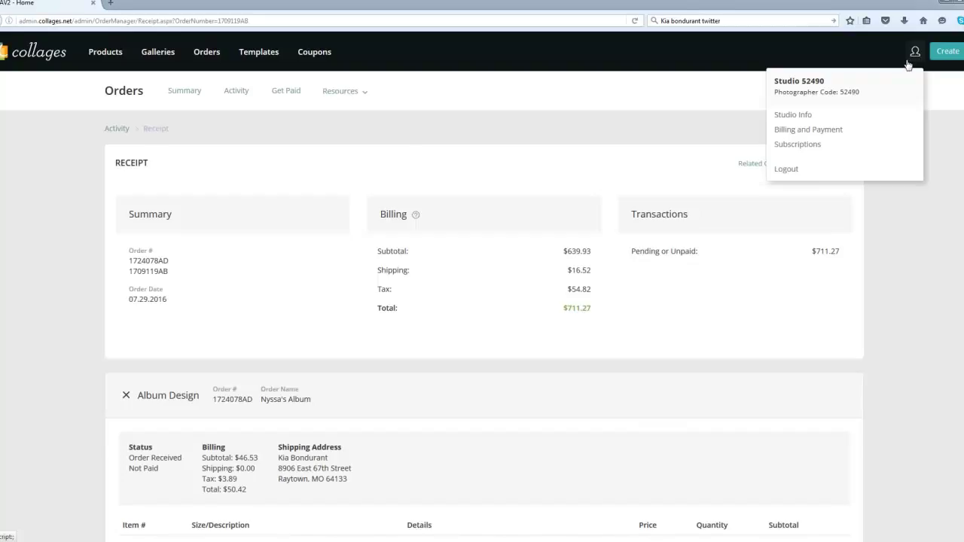
click(826, 134)
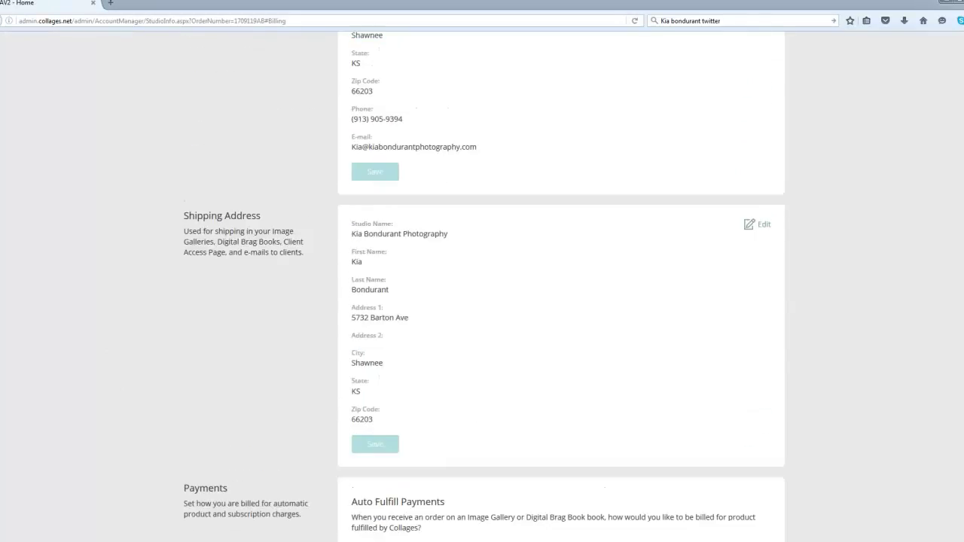
scroll(560, 286, up, 1)
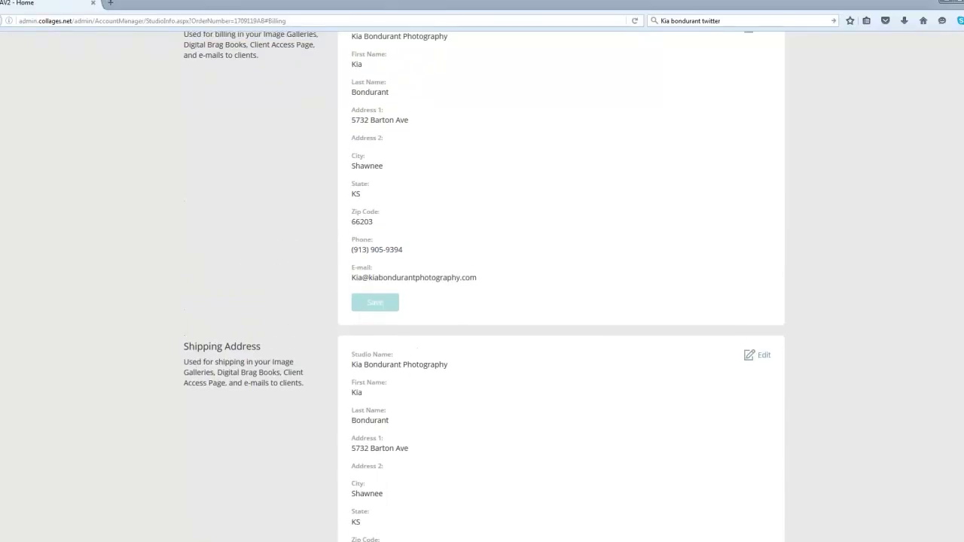
scroll(561, 286, down, 2)
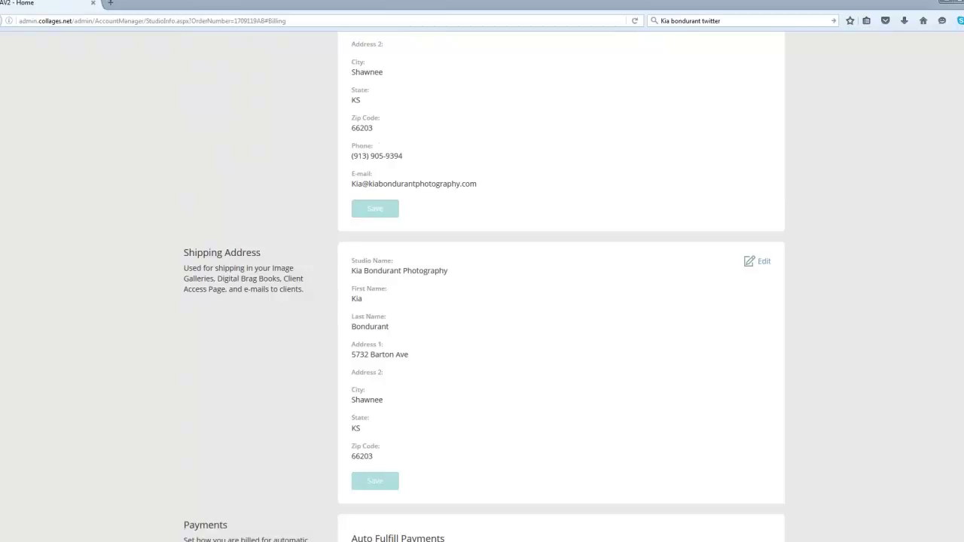
scroll(561, 286, up, 4)
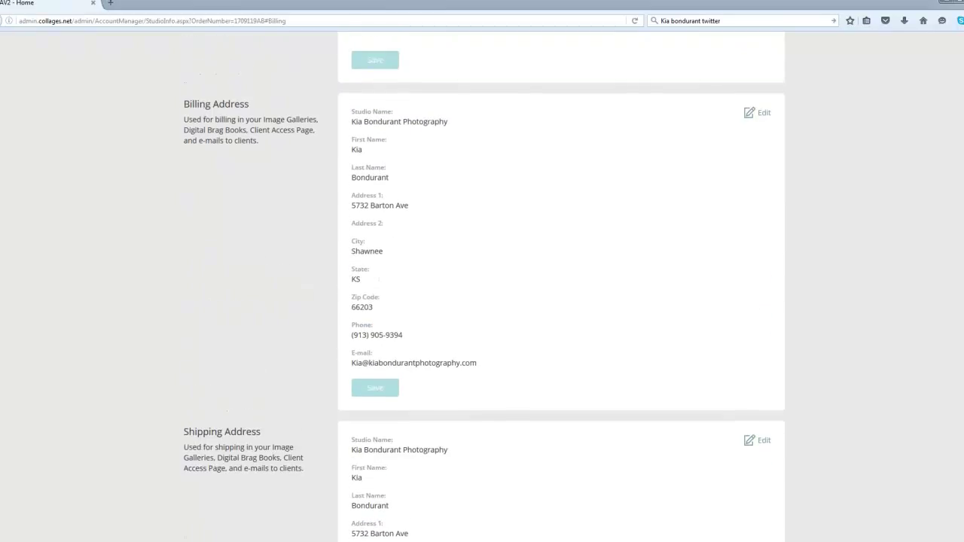
scroll(560, 286, down, 2)
scroll(560, 286, up, 1)
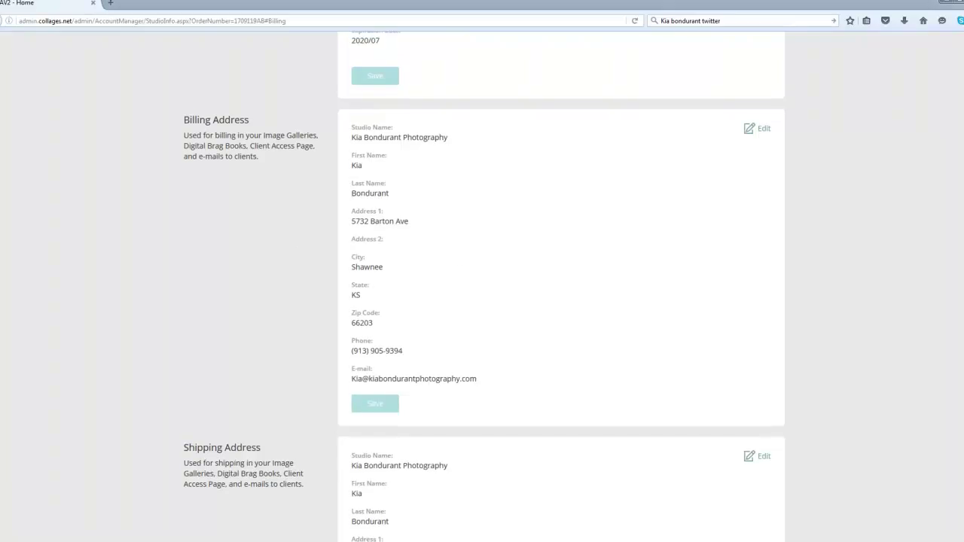
scroll(856, 174, up, 3)
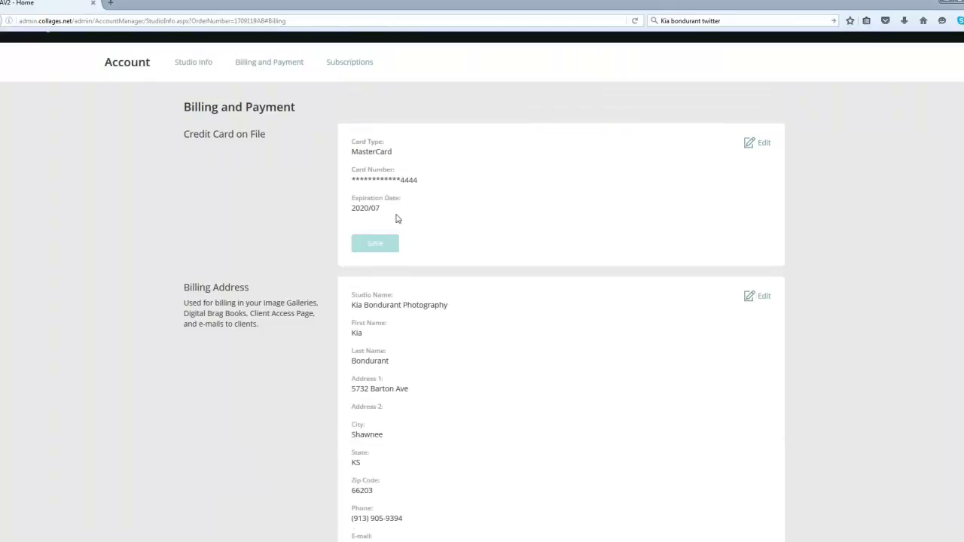
scroll(482, 301, down, 6)
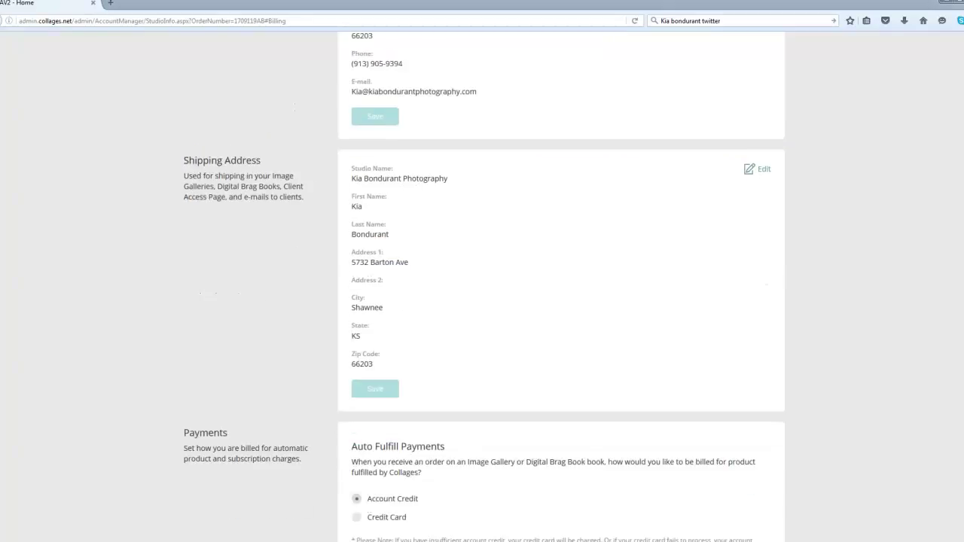
scroll(738, 404, down, 4)
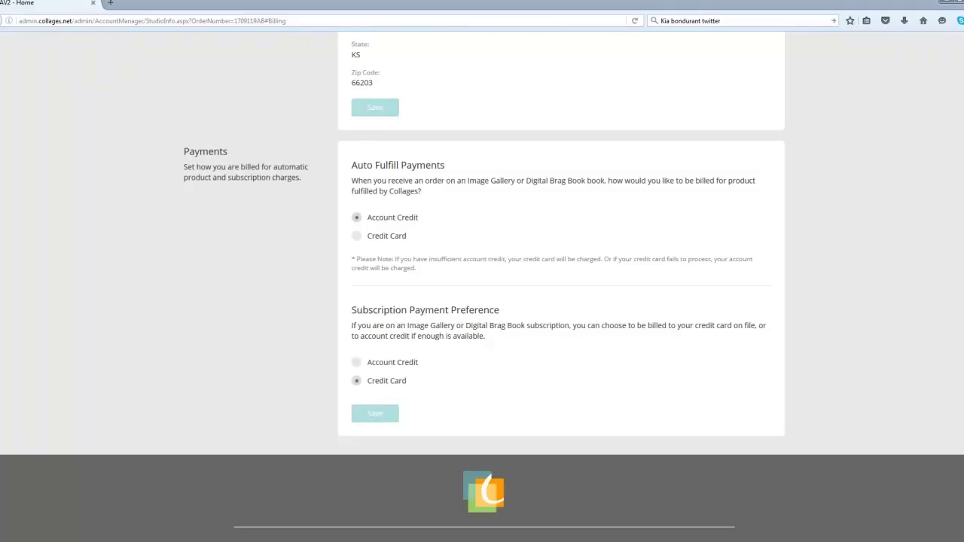
scroll(482, 286, up, 8)
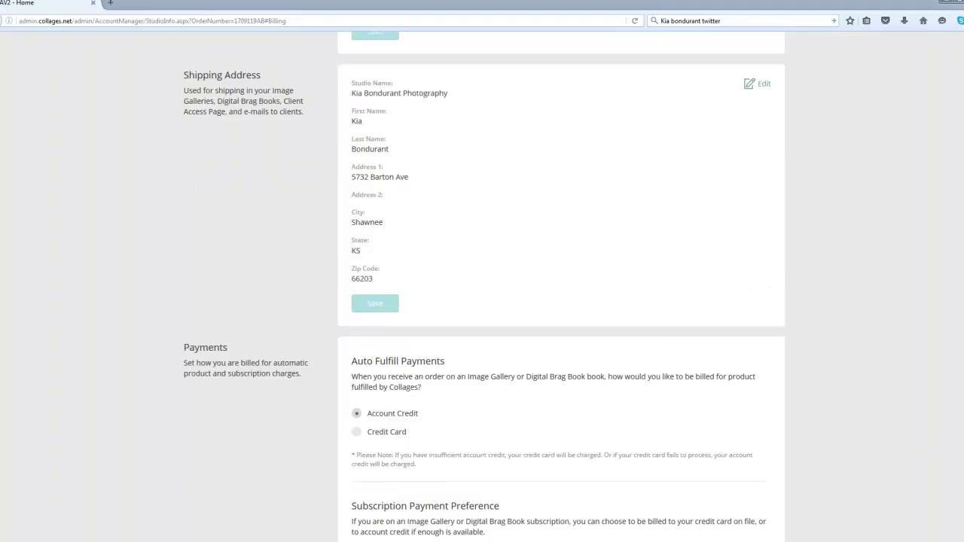
scroll(482, 286, up, 3)
mouse_move(916, 51)
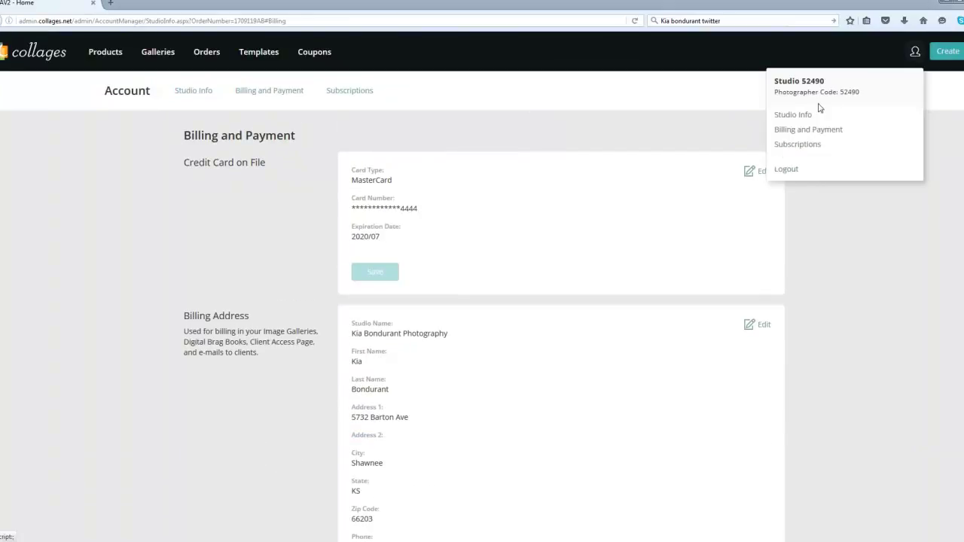
Step: Browse Studio Info's logo, app icon, bio, address, social media and password sections
click(800, 118)
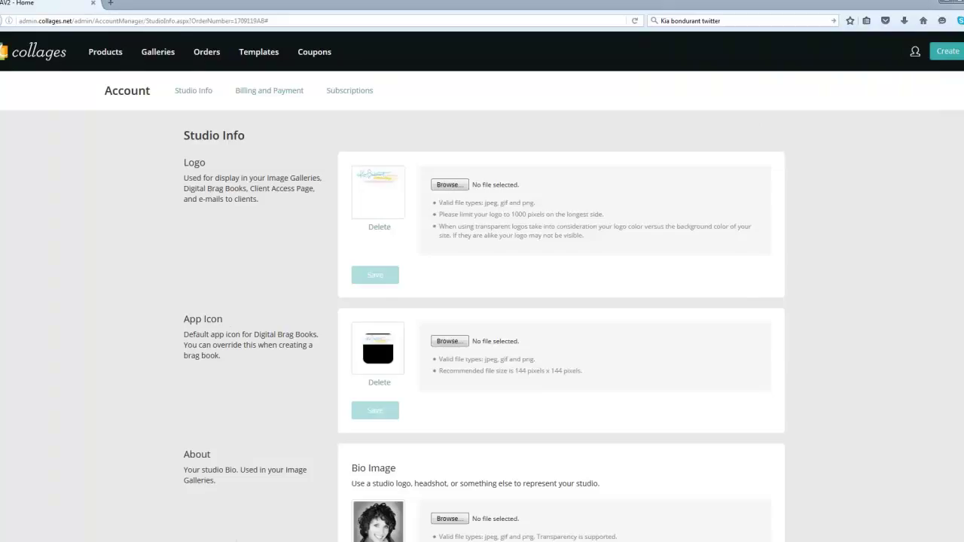
scroll(404, 206, down, 5)
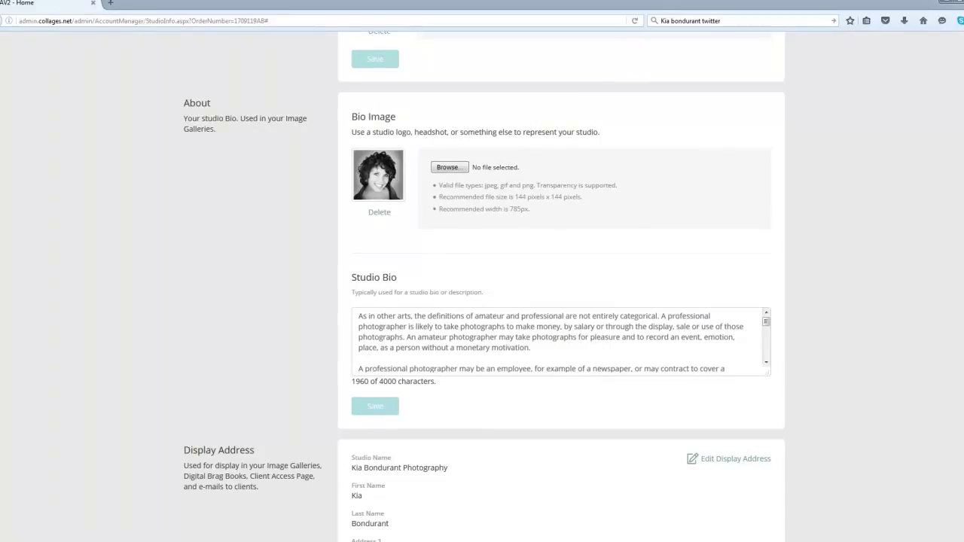
scroll(484, 287, down, 4)
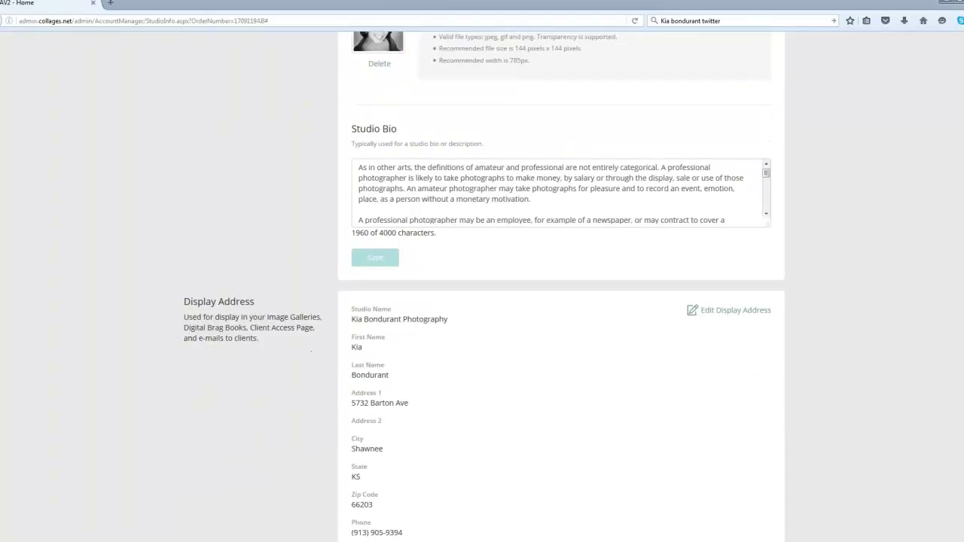
scroll(484, 287, up, 3)
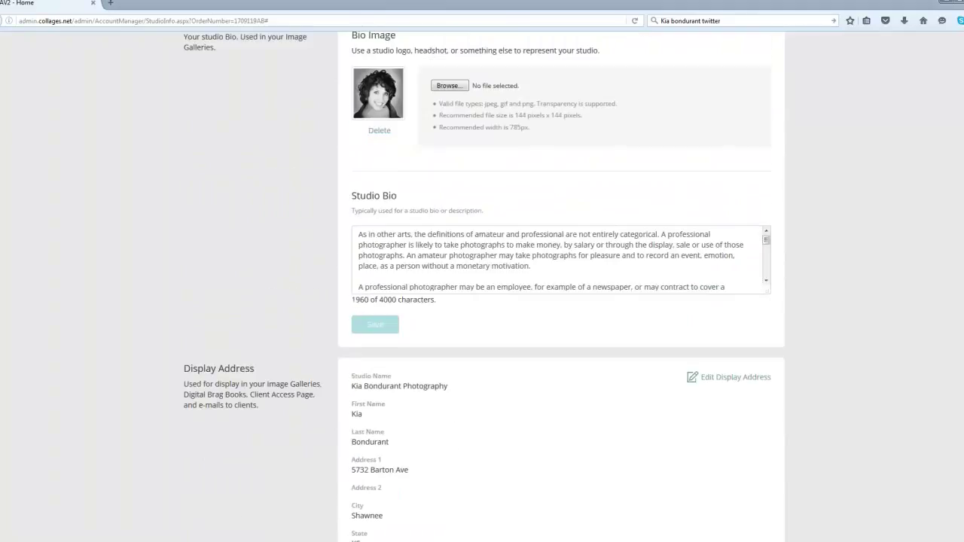
scroll(484, 287, down, 4)
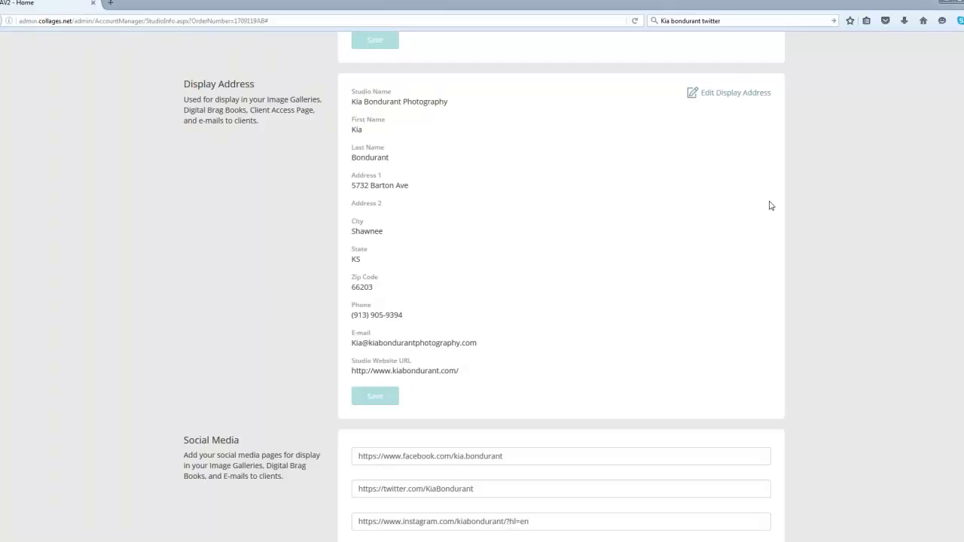
scroll(561, 287, down, 1)
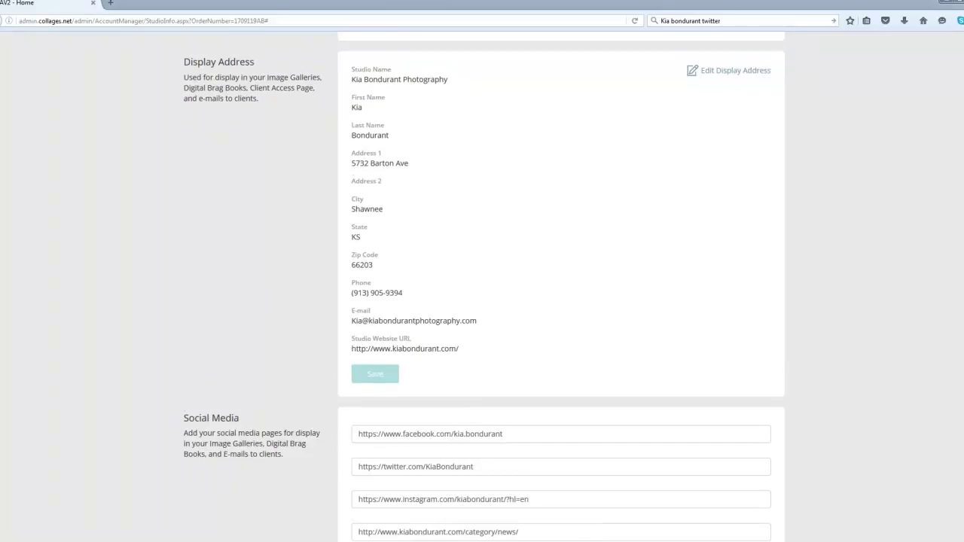
scroll(561, 286, down, 5)
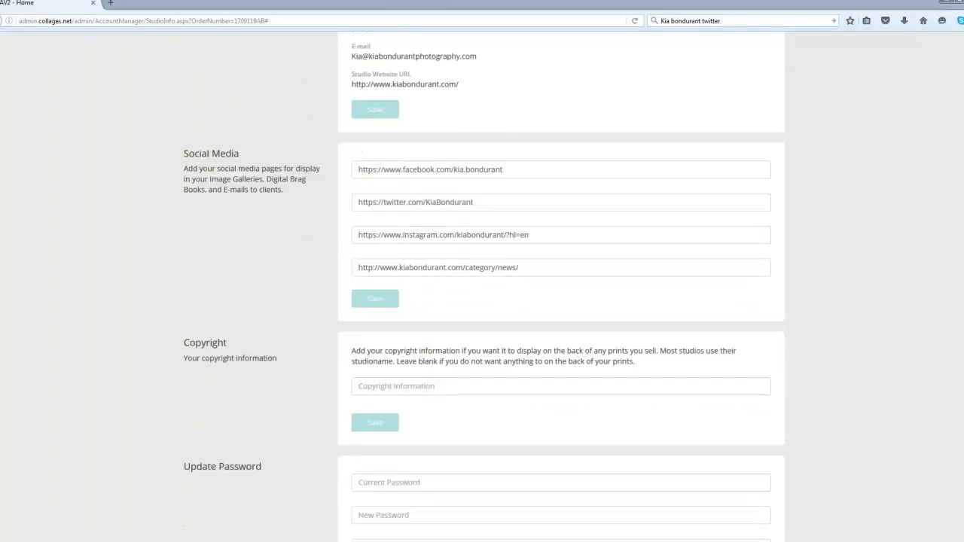
scroll(504, 310, down, 1)
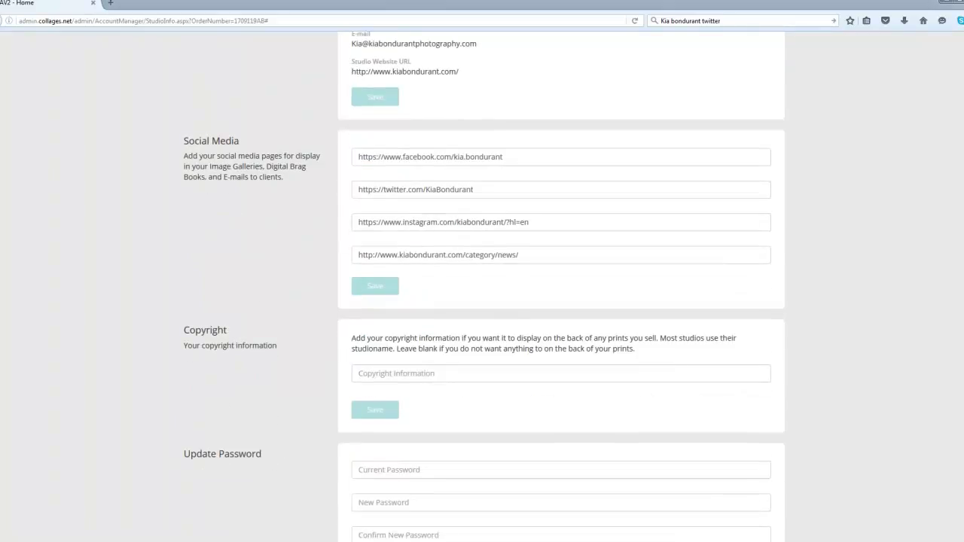
scroll(399, 287, down, 3)
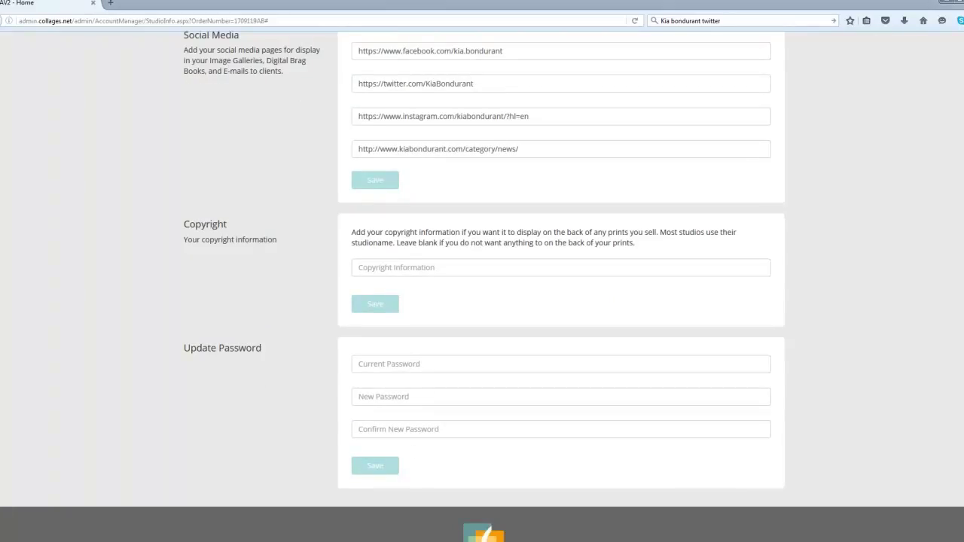
scroll(482, 287, up, 15)
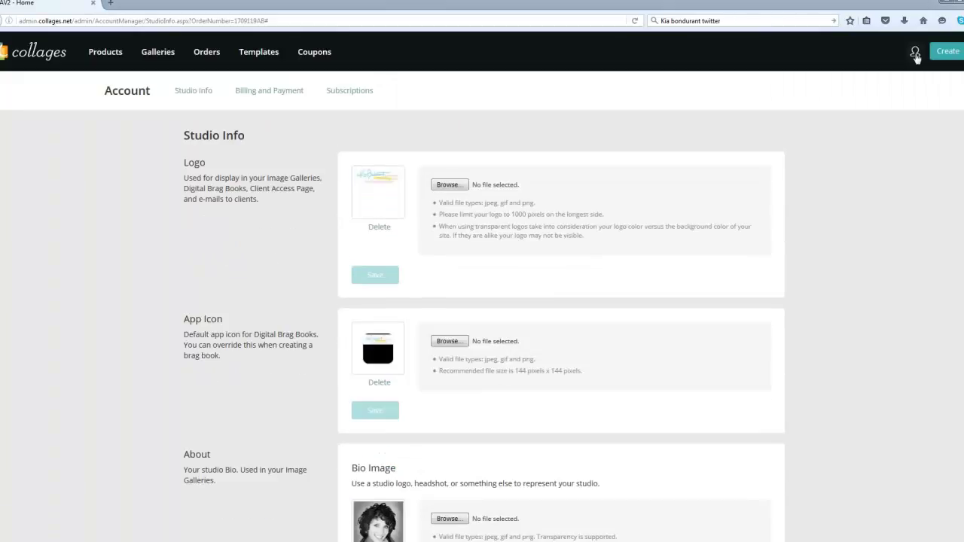
click(915, 53)
Step: View the Premium Pro subscriptions, then open Galleries > Gallery Manager
click(812, 144)
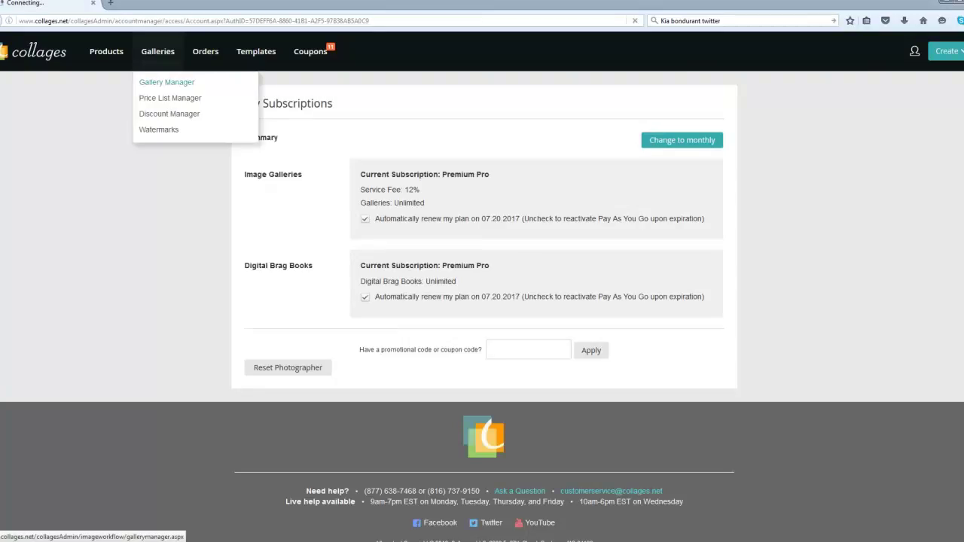
click(157, 82)
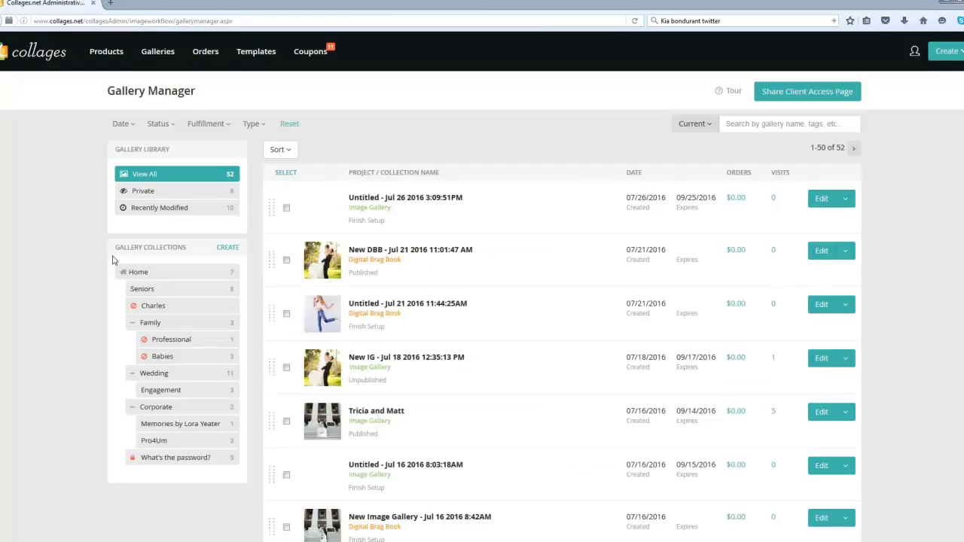
Step: Open Orders > Summary showing the $83.92 account credit and recent activity
mouse_move(200, 53)
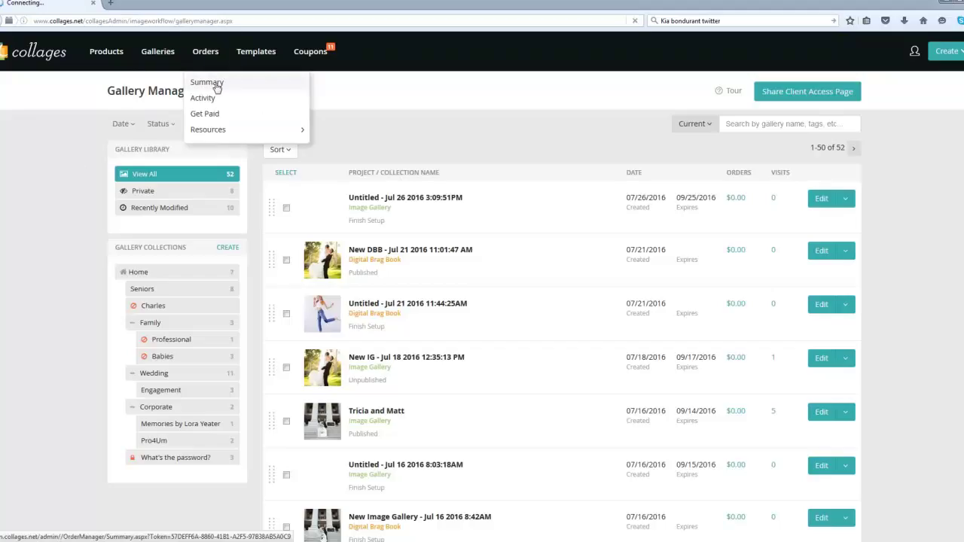
click(207, 82)
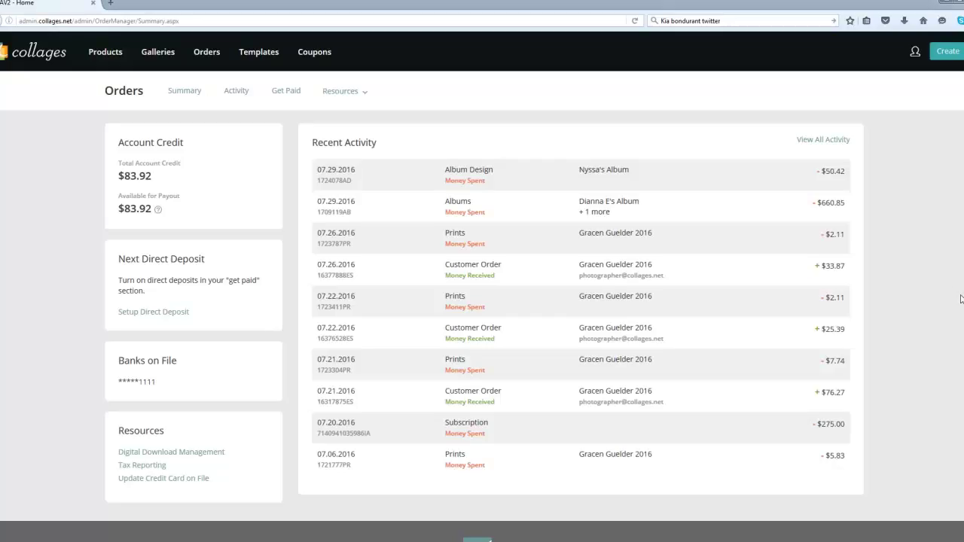
mouse_move(194, 61)
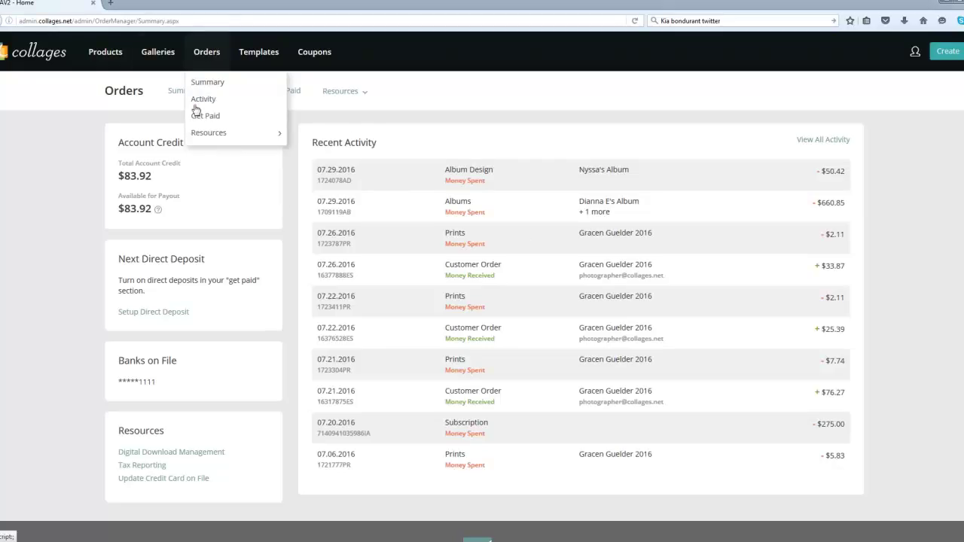
Step: Open Orders > Resources > Tax Reporting with the 2015 and 2014 tax data
mouse_move(205, 136)
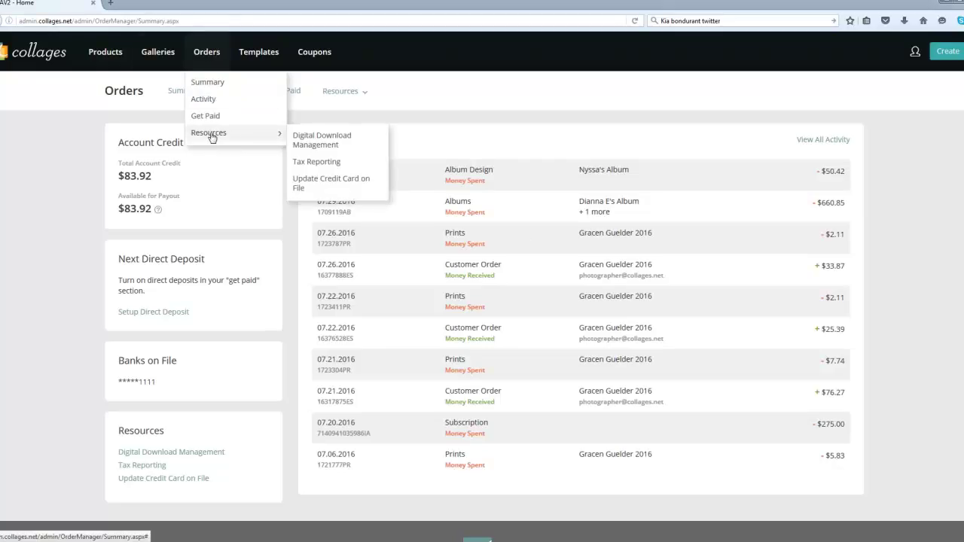
click(330, 168)
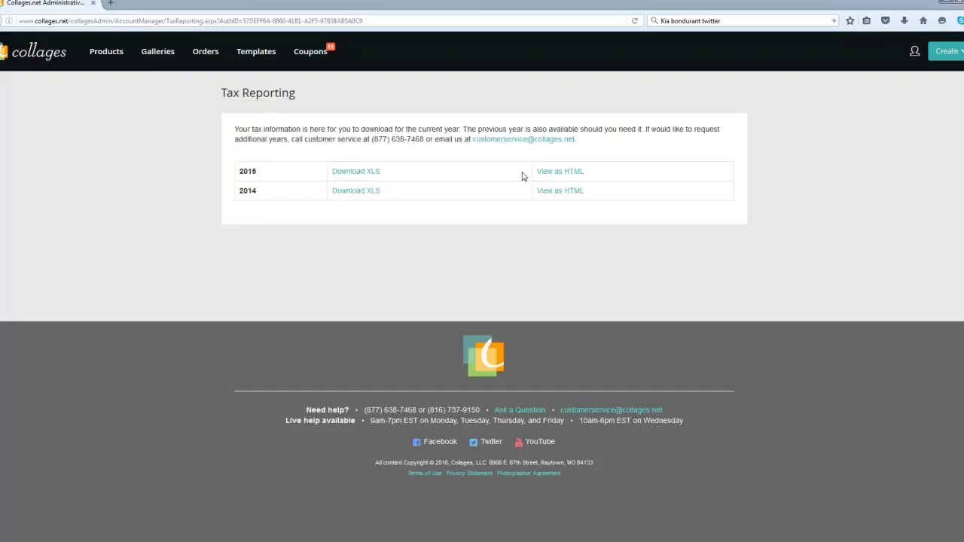
Step: View the 2015 tax report as HTML and select the year digit in its address
click(573, 179)
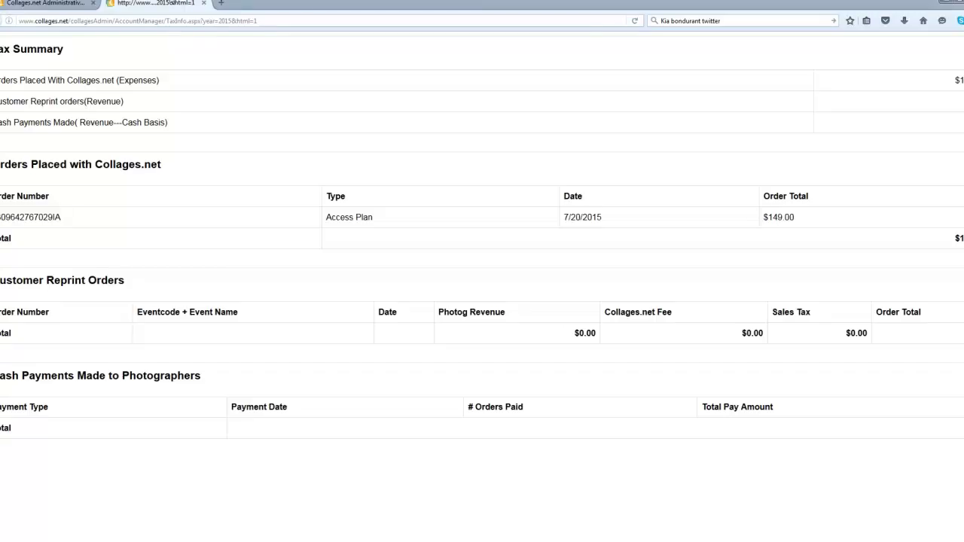
drag(233, 20, 227, 21)
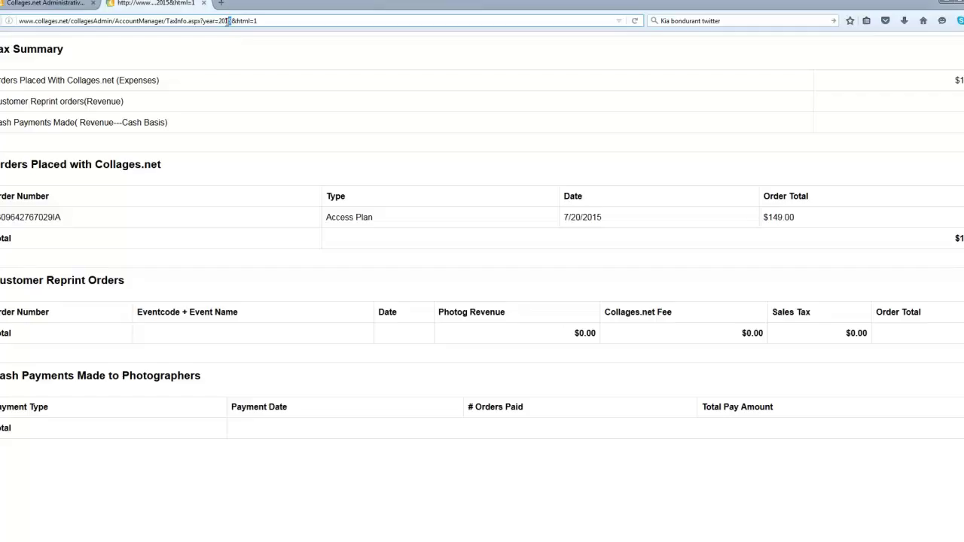
text(6)
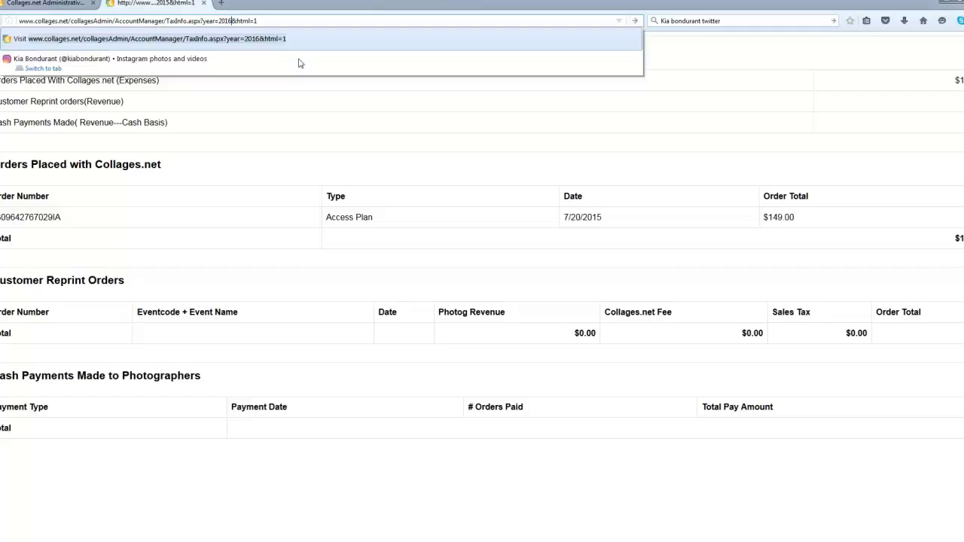
key(Return)
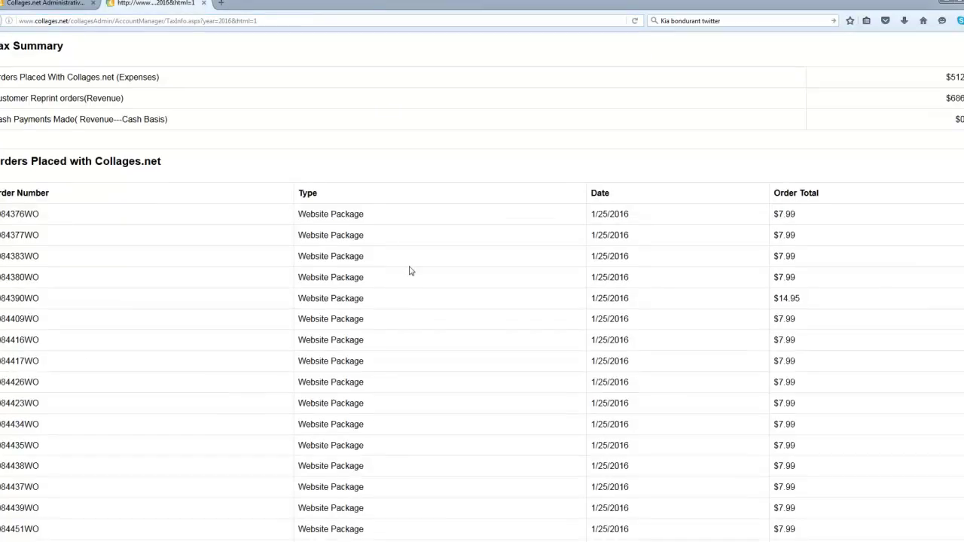
scroll(406, 271, down, 10)
scroll(398, 279, up, 10)
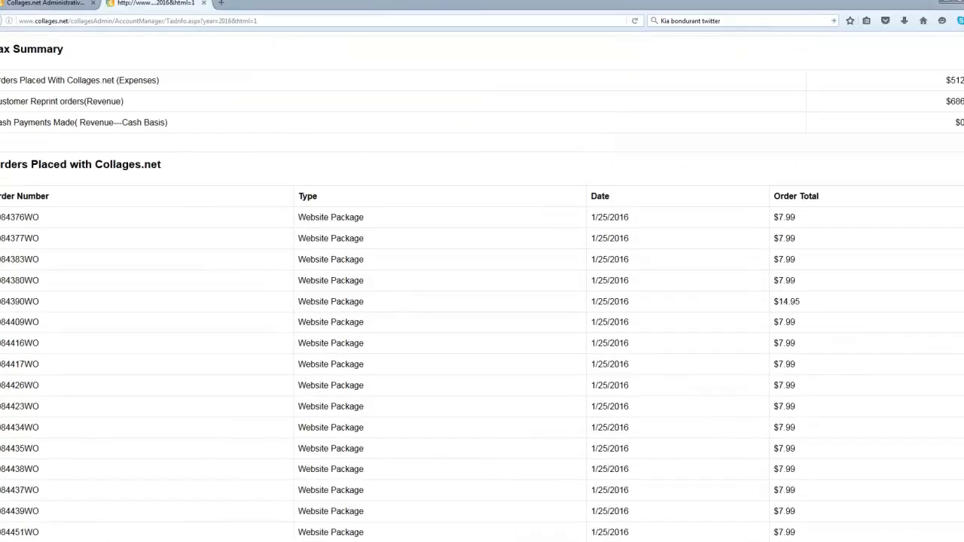
scroll(483, 288, down, 1)
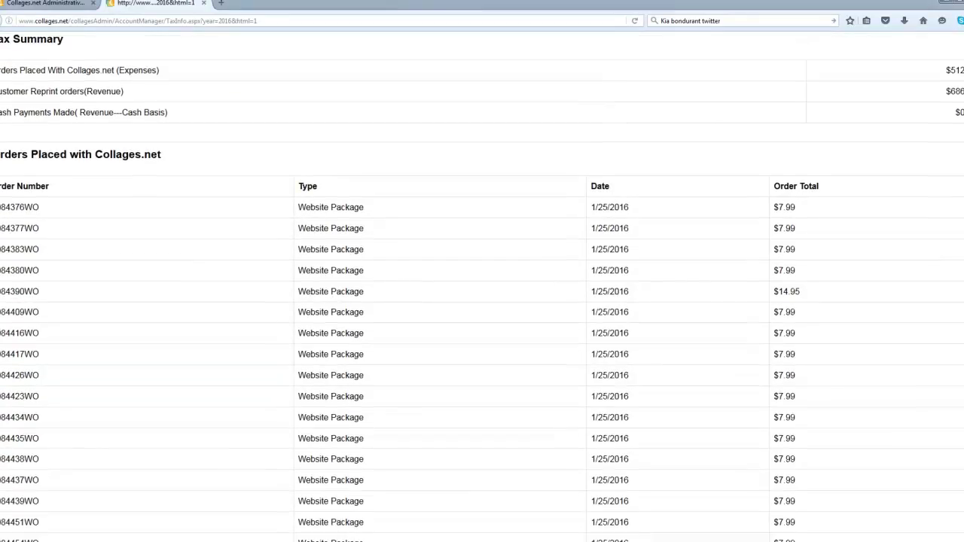
scroll(960, 351, down, 5)
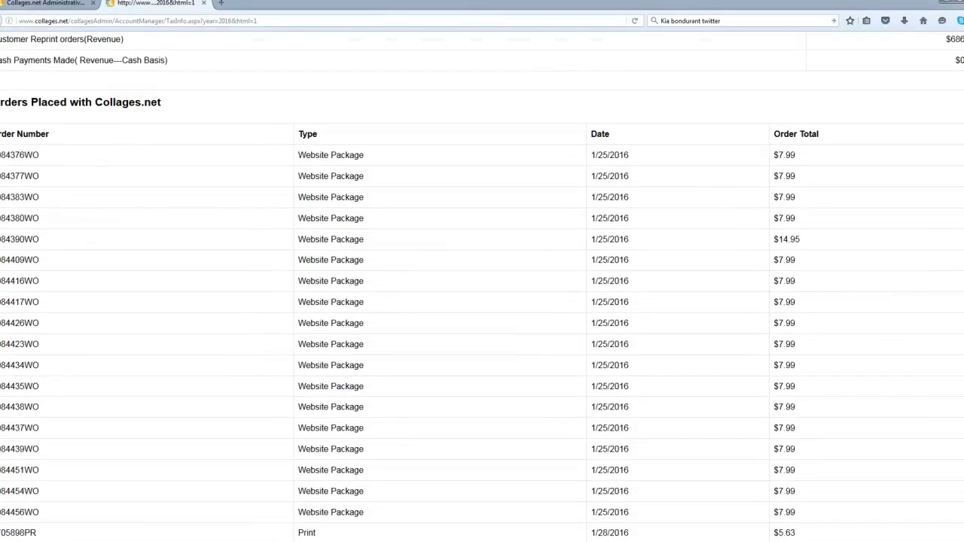
scroll(961, 351, down, 3)
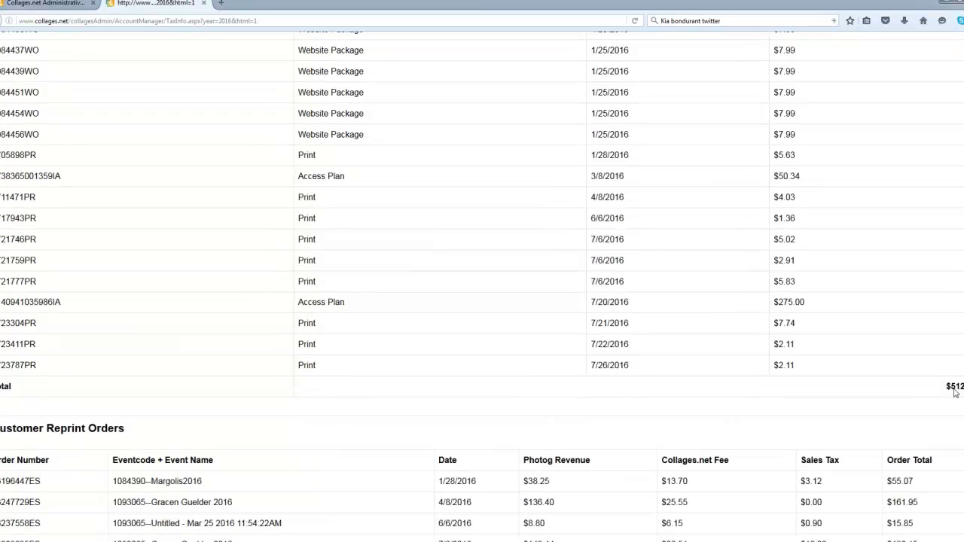
scroll(960, 420, down, 3)
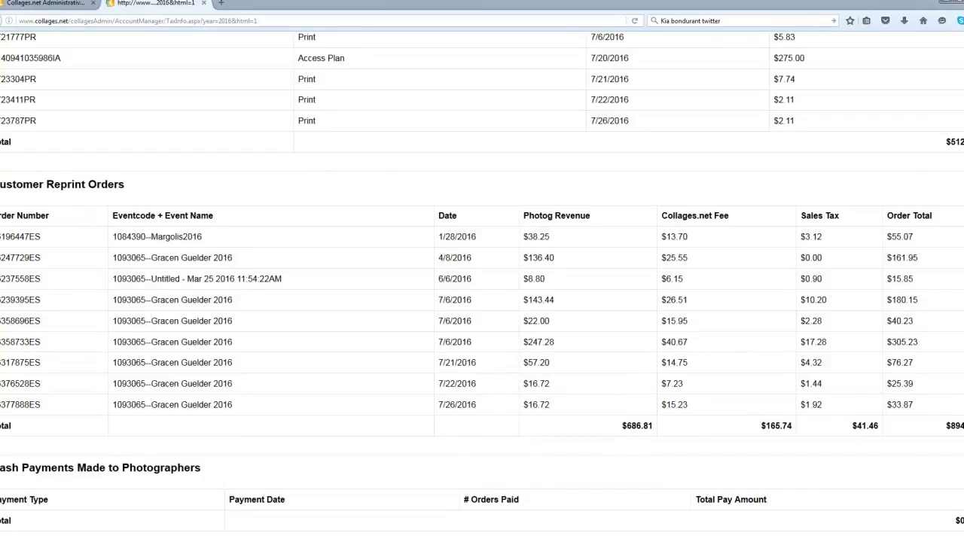
scroll(951, 76, up, 10)
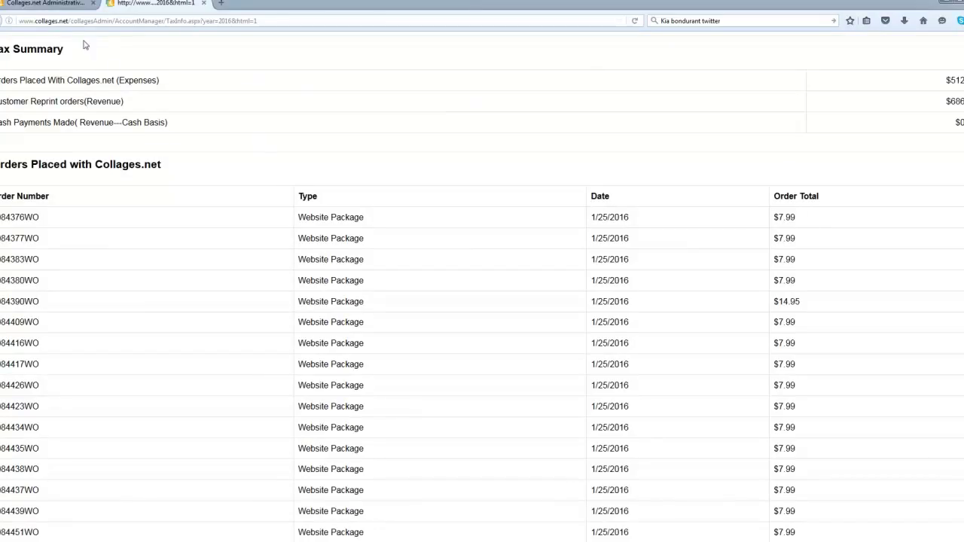
Step: Compare the 2016 tax report tab with Tax Reporting, ending on the Tax Reporting tab
click(60, 4)
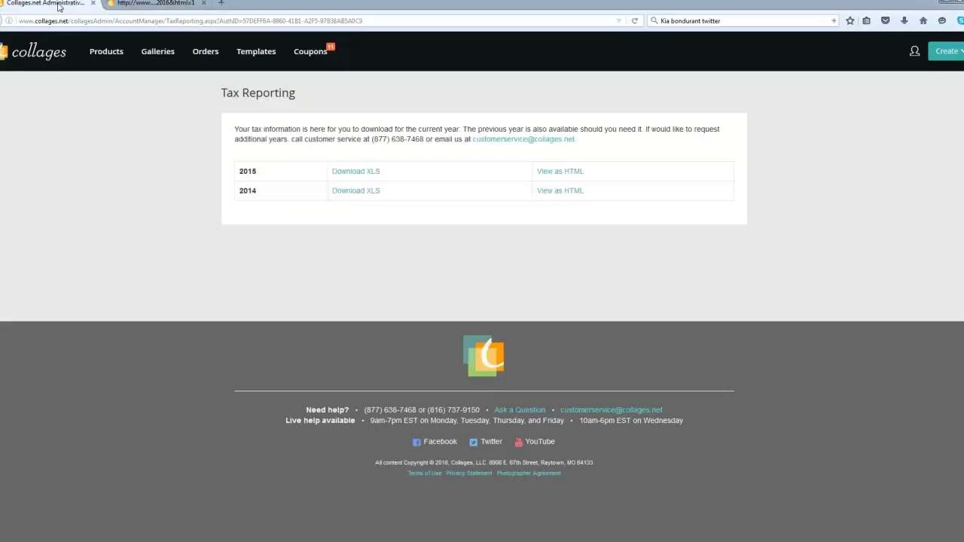
click(128, 3)
click(68, 6)
click(118, 9)
click(77, 6)
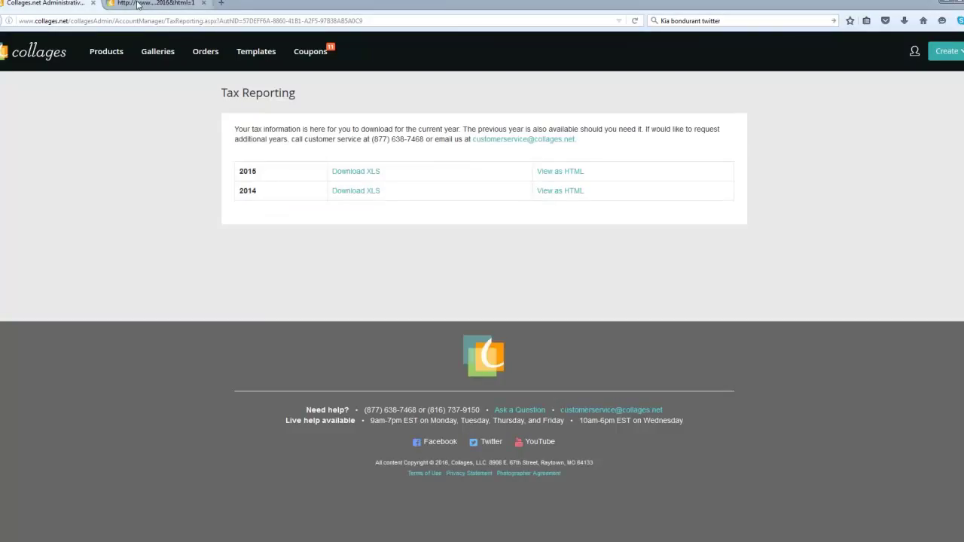
click(139, 5)
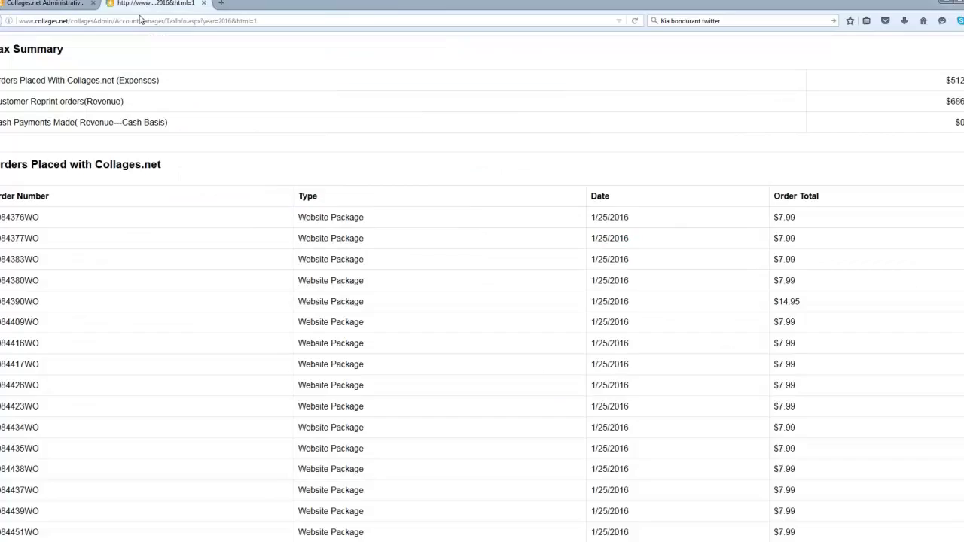
click(78, 5)
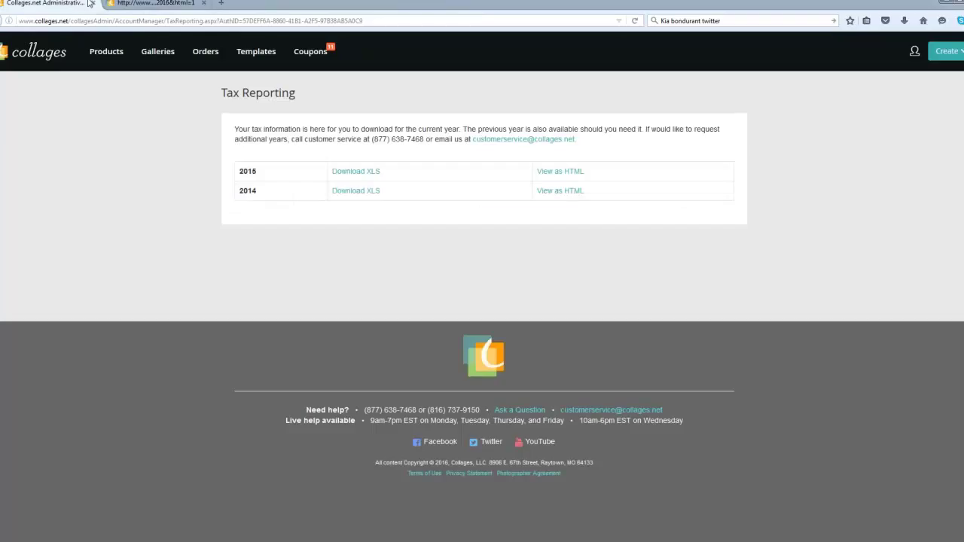
click(139, 5)
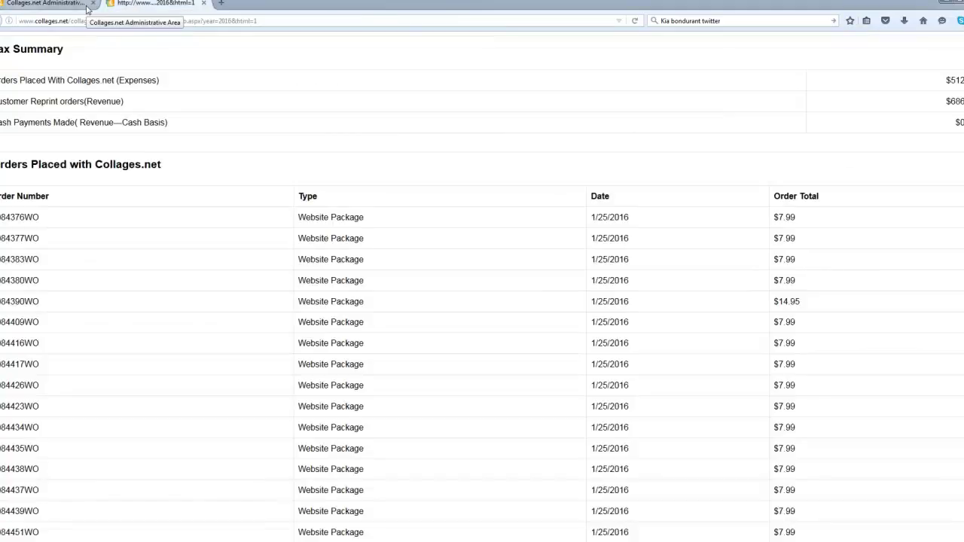
click(82, 6)
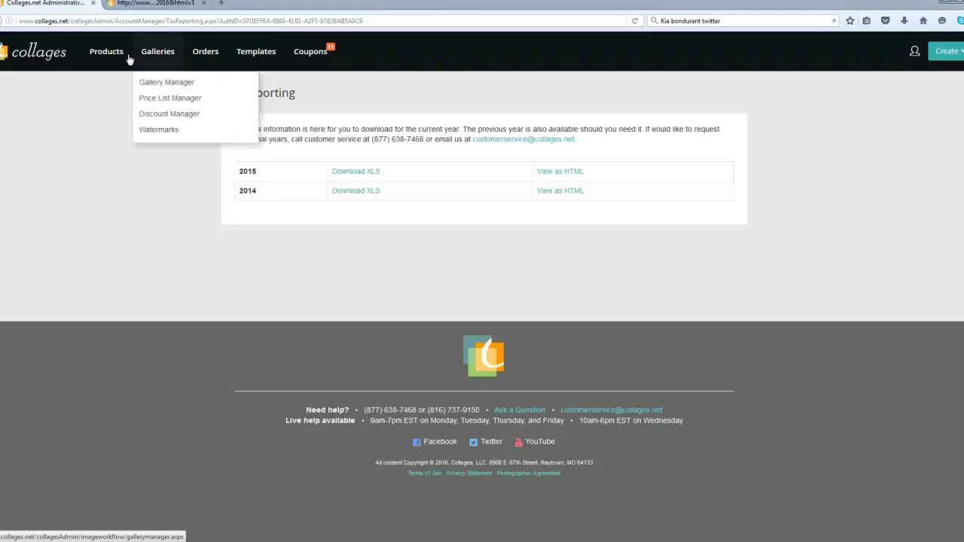
Step: Download the Orders > Activity report as a 41.6 KB .xls and open it in Excel
mouse_move(119, 60)
mouse_move(204, 58)
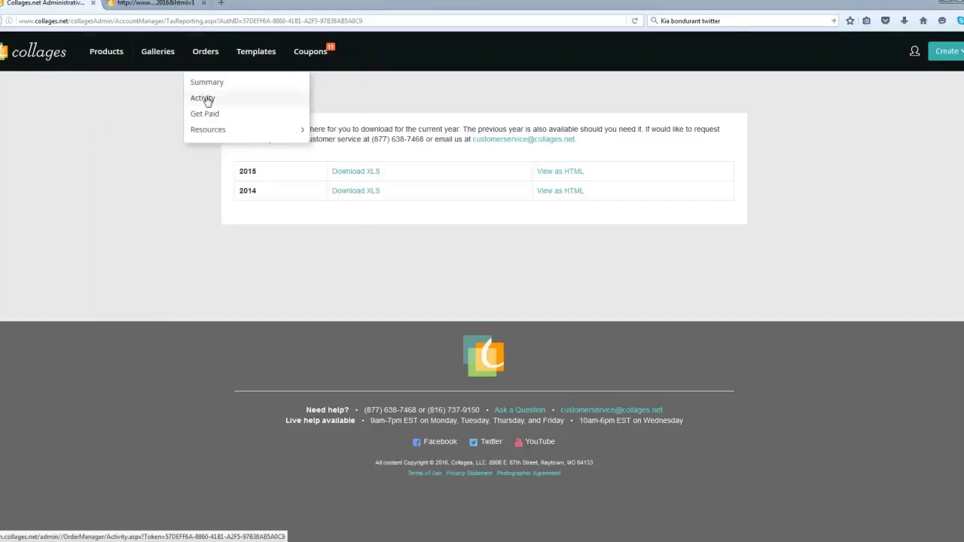
click(207, 98)
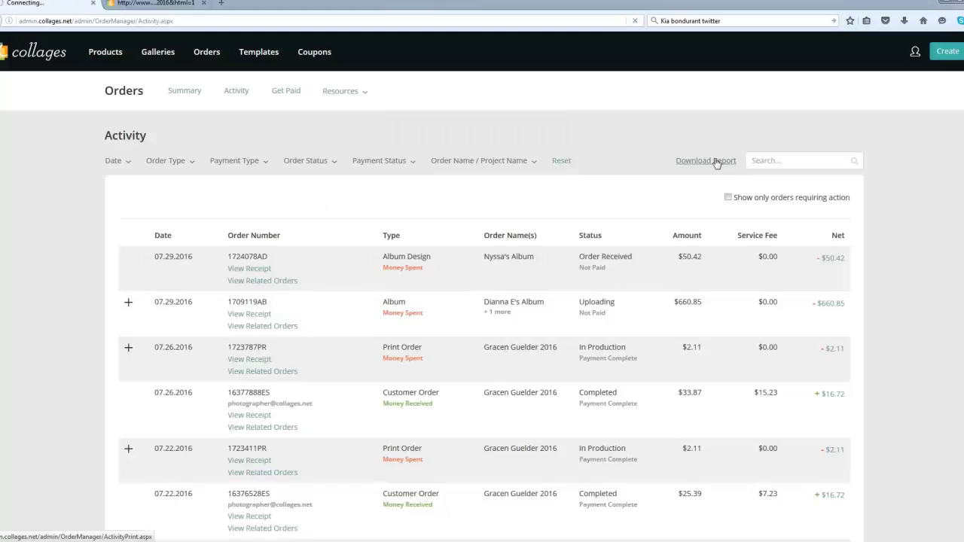
click(717, 163)
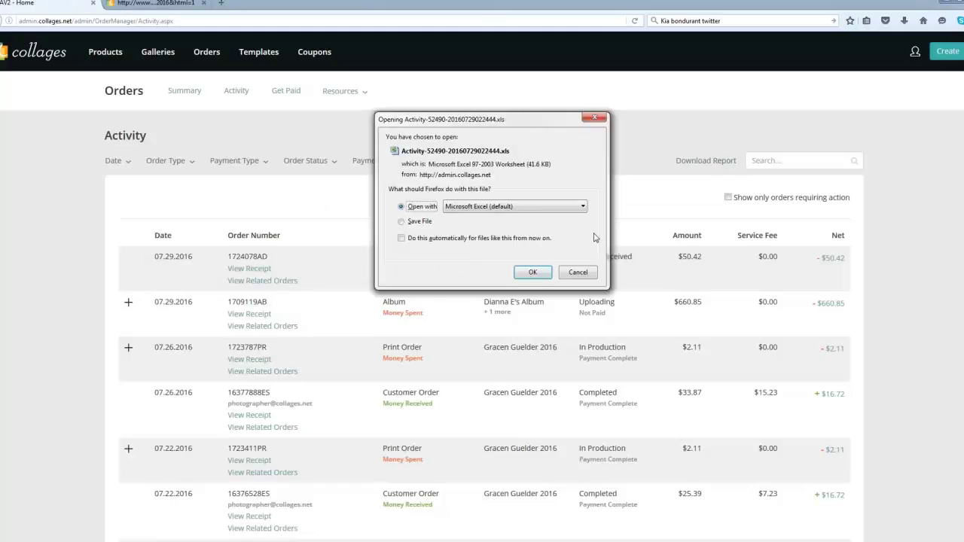
click(536, 276)
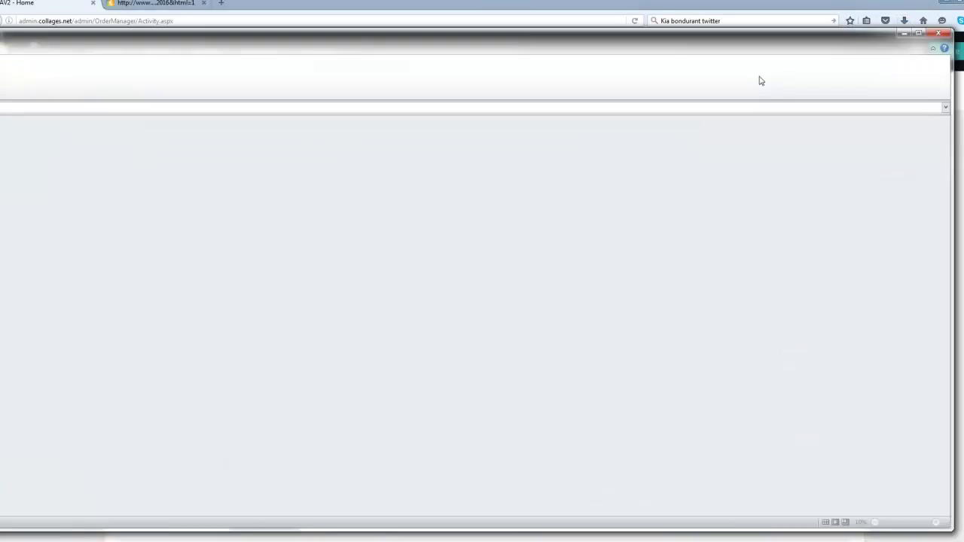
Step: Drag the blank Excel window's left edge onto the screen, then clear it off the Activity page
drag(0, 248, 67, 252)
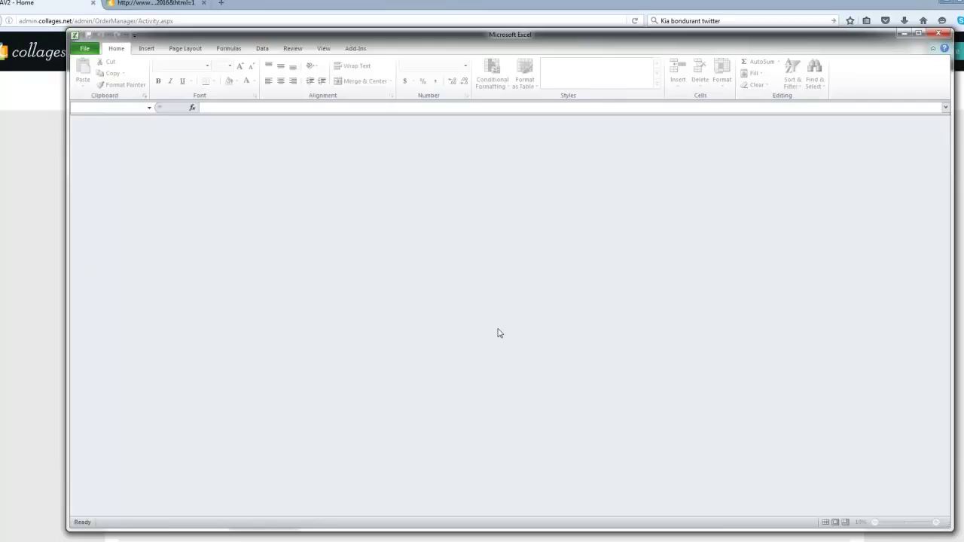
click(903, 34)
Step: Minimize Excel and scroll the Activity list to the 07.29.2016 Album order at $660.85
click(901, 35)
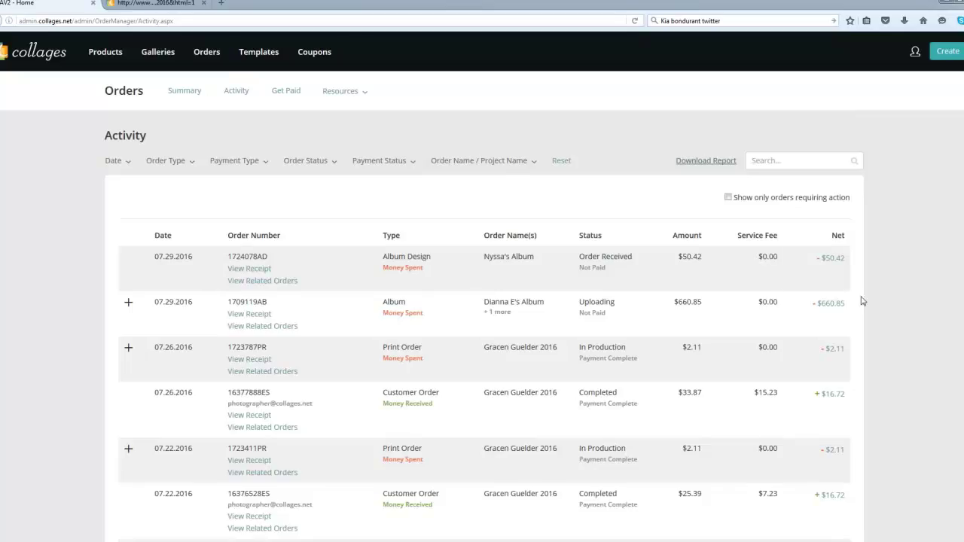
scroll(901, 320, down, 1)
scroll(901, 320, down, 5)
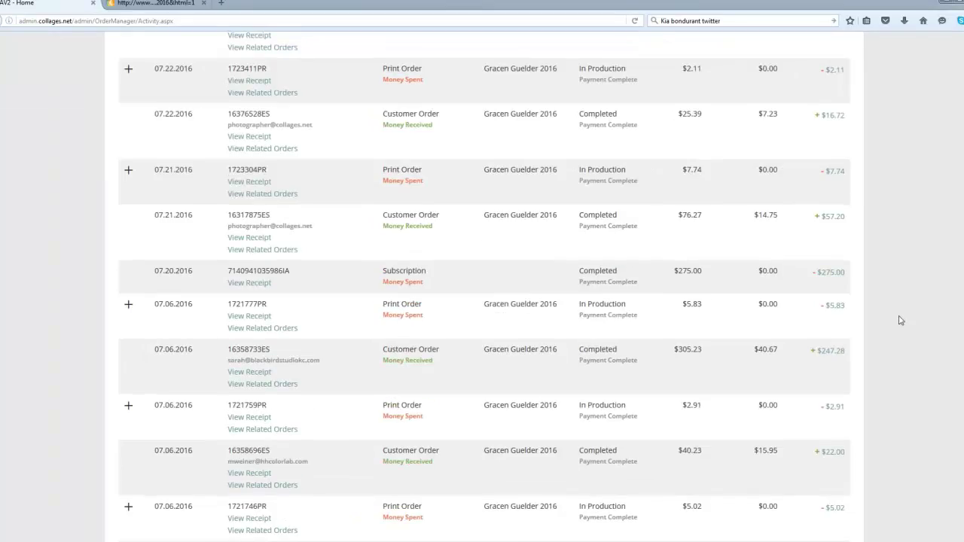
scroll(899, 319, up, 6)
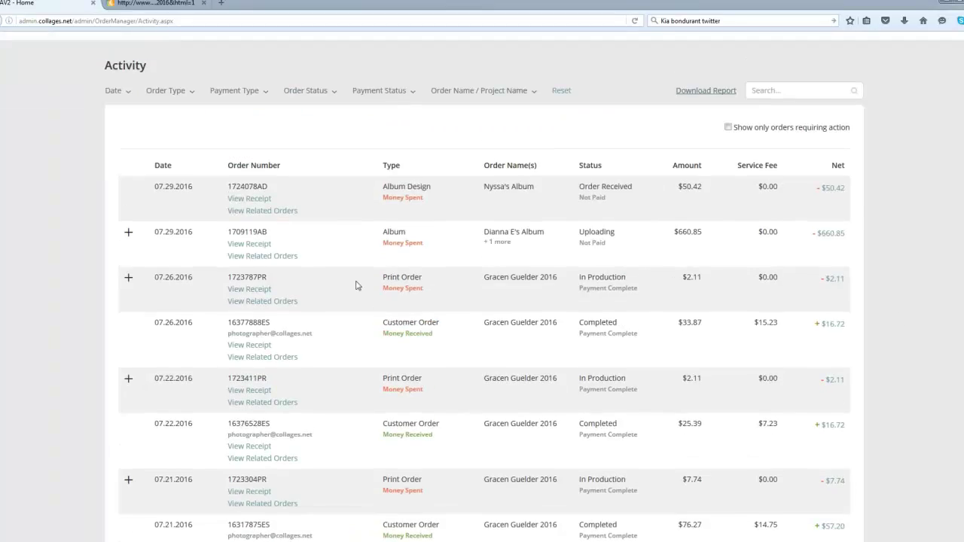
click(490, 95)
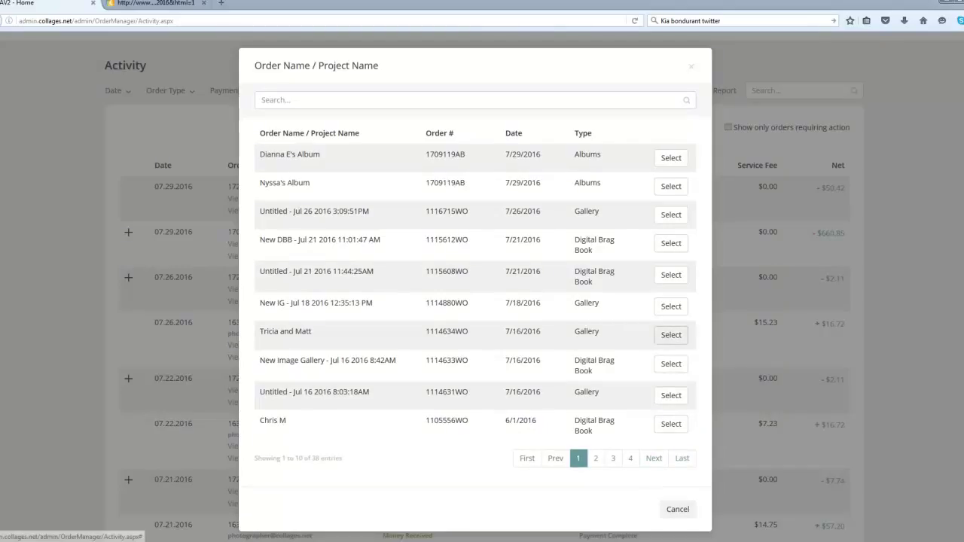
click(671, 335)
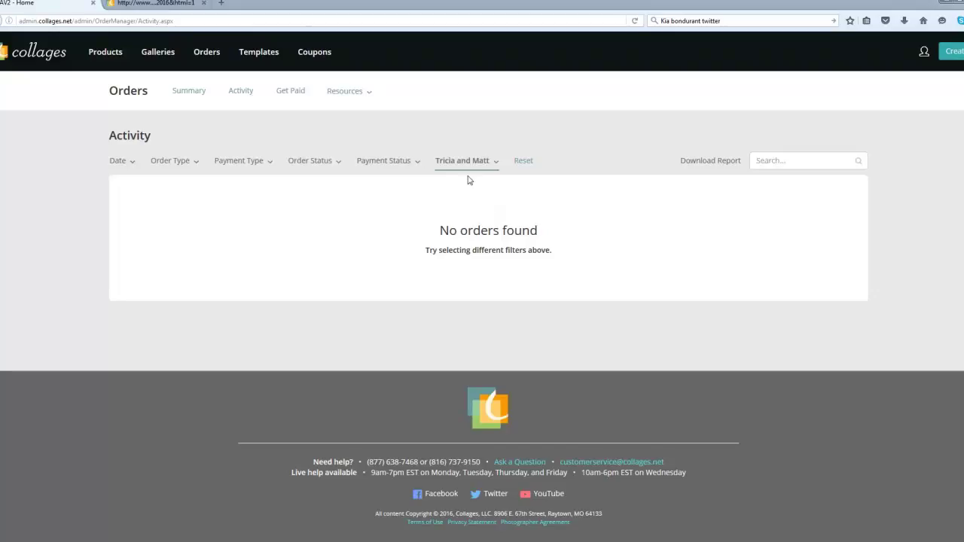
click(523, 161)
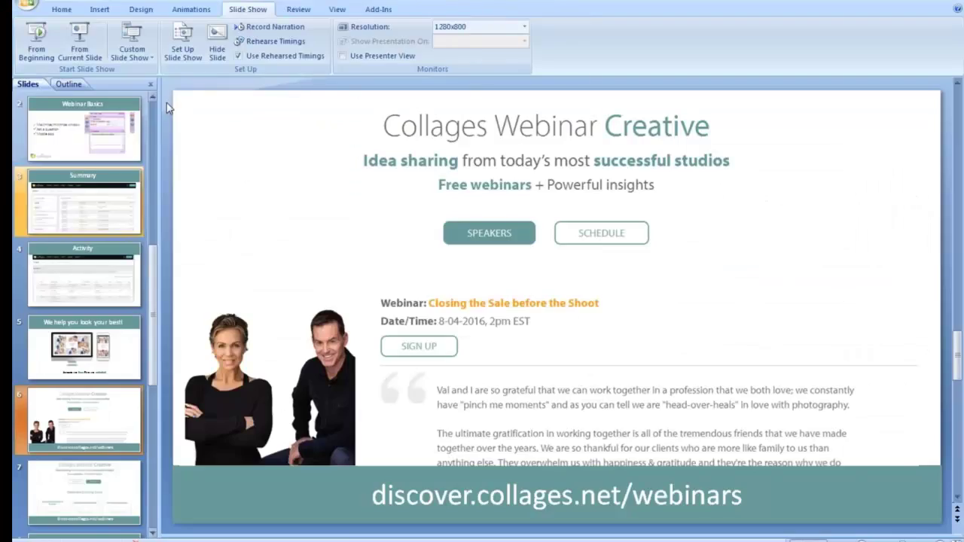
Step: Run the slide show From Current Slide, starting at the Collages Webinar Creative slide
click(90, 48)
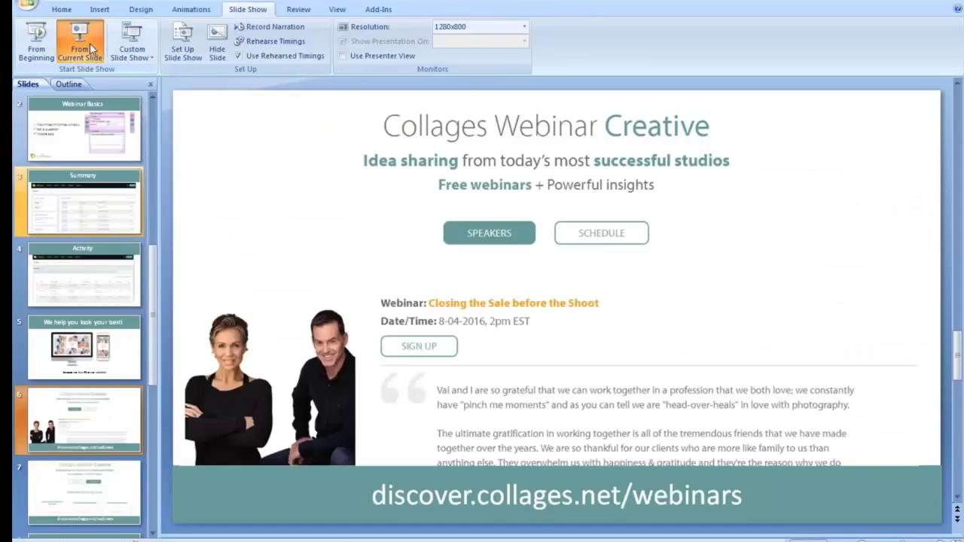